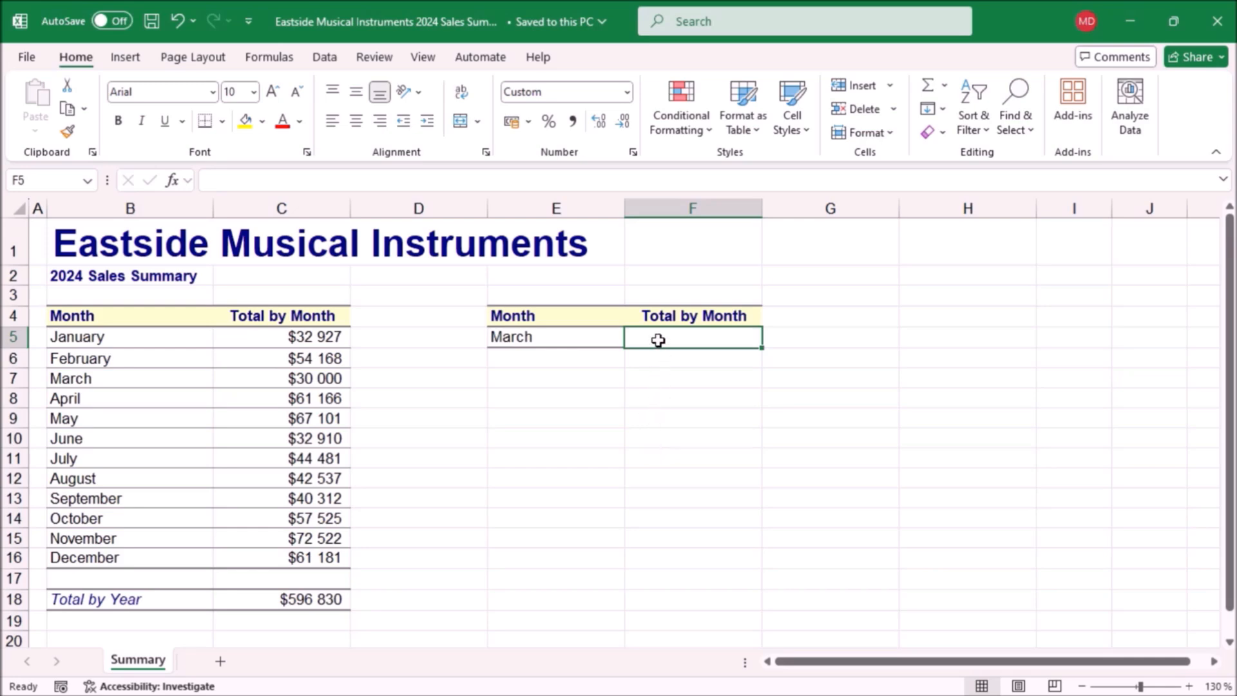
left_click(684, 398)
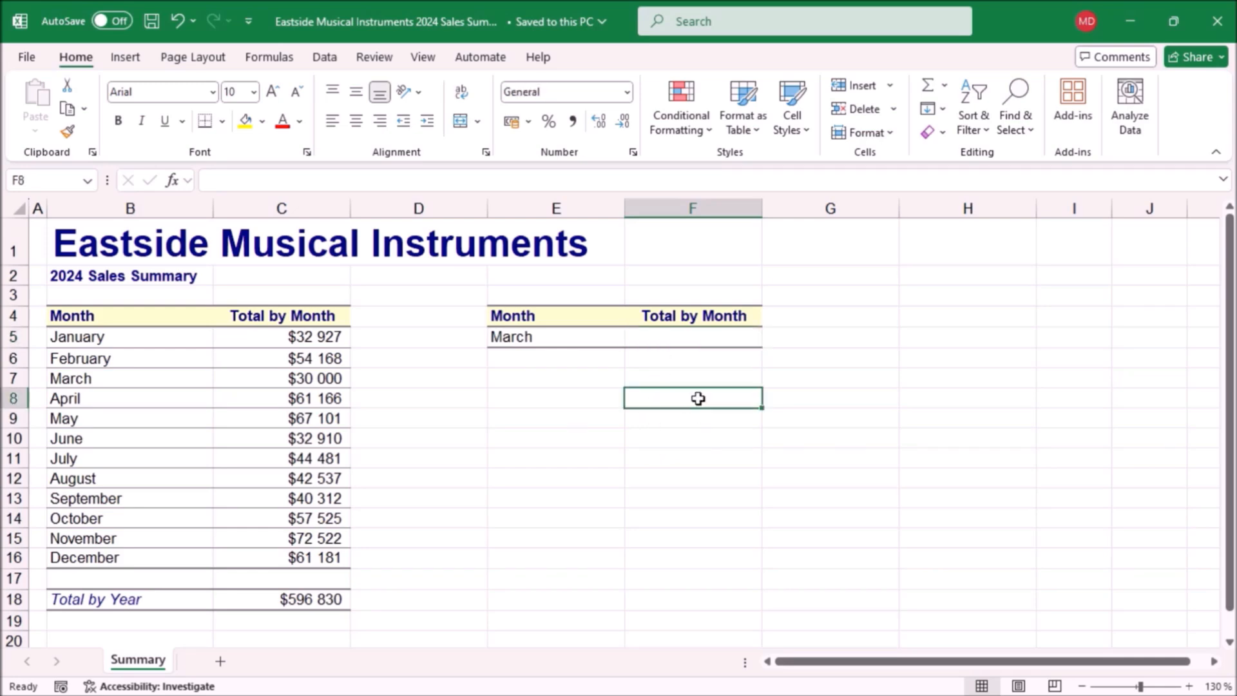
left_click(681, 342)
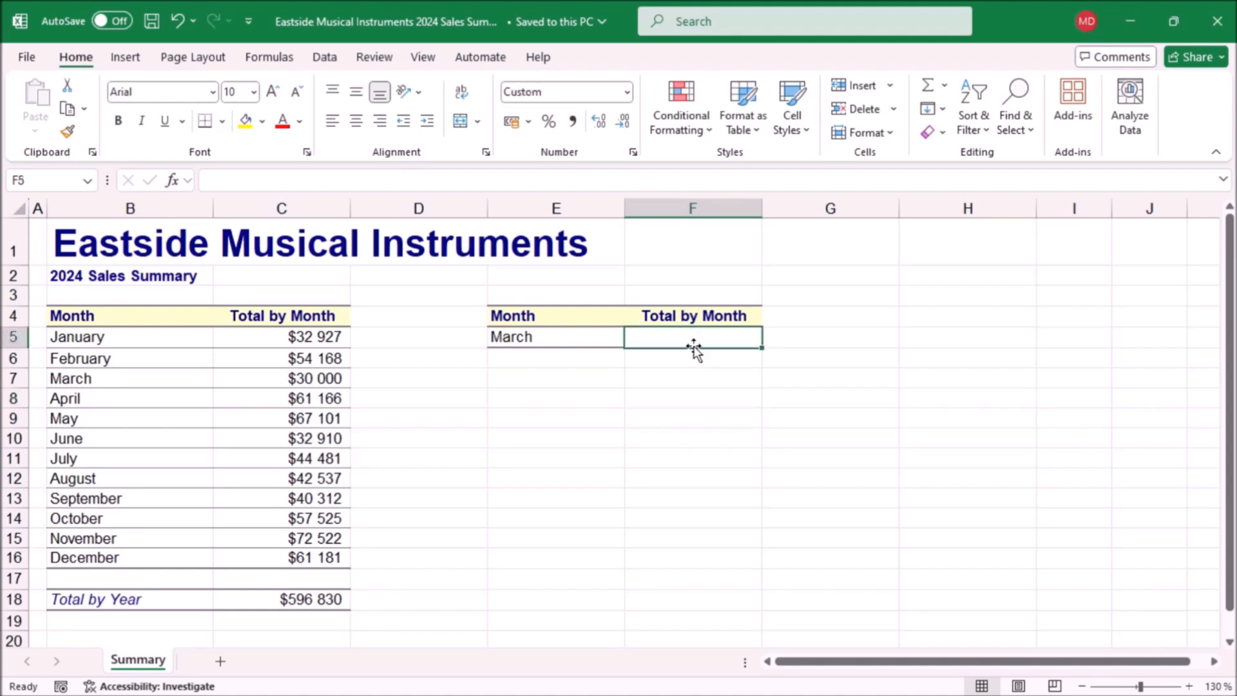
left_click(669, 401)
Insert the VLOOKUP function from the Lookup & Reference category into cell F5.
left_click(670, 342)
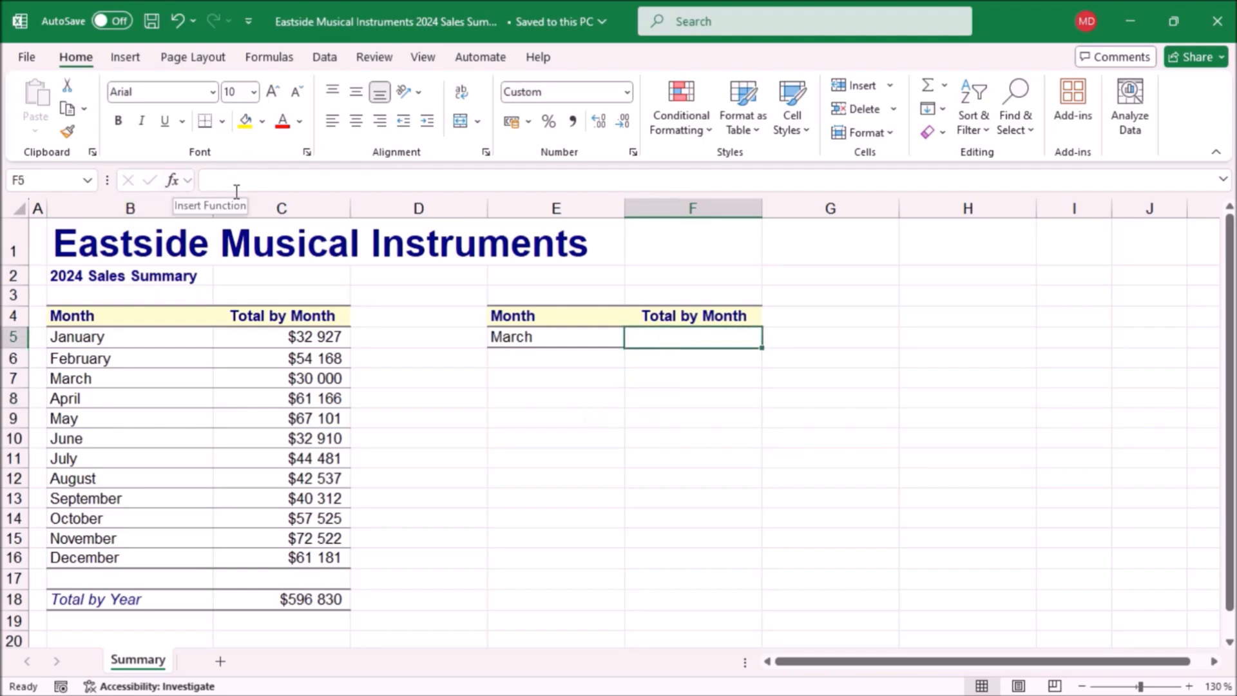
left_click(175, 181)
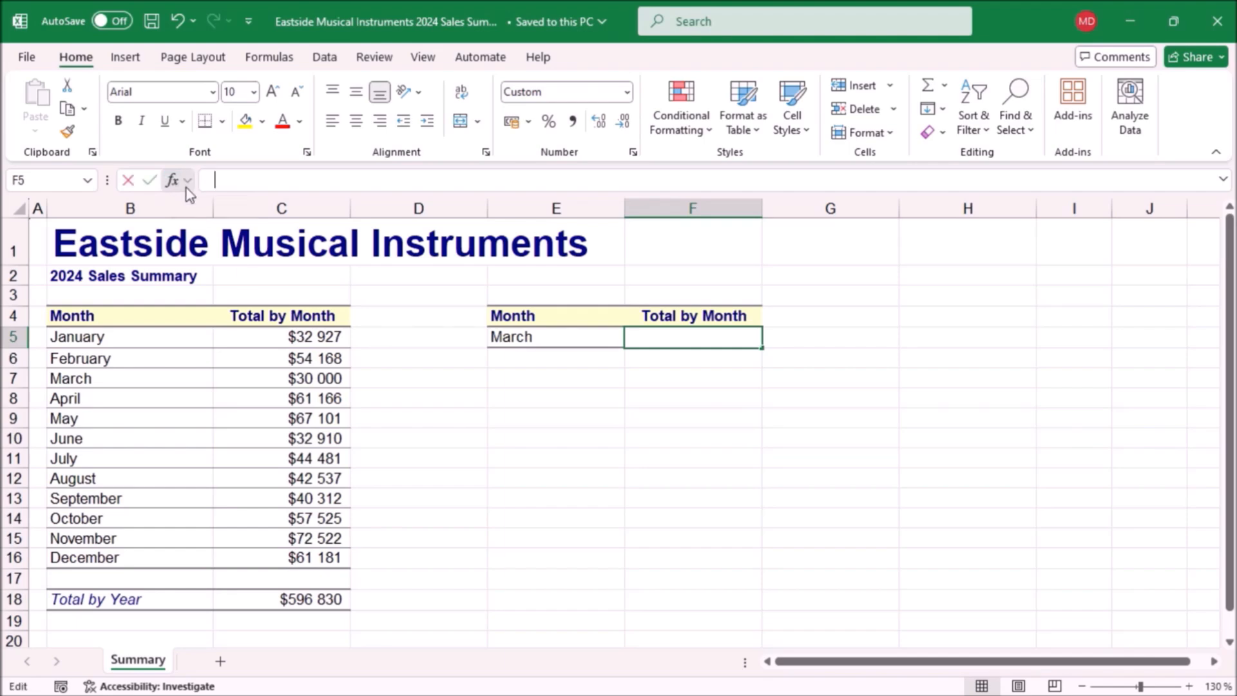
left_click(652, 444)
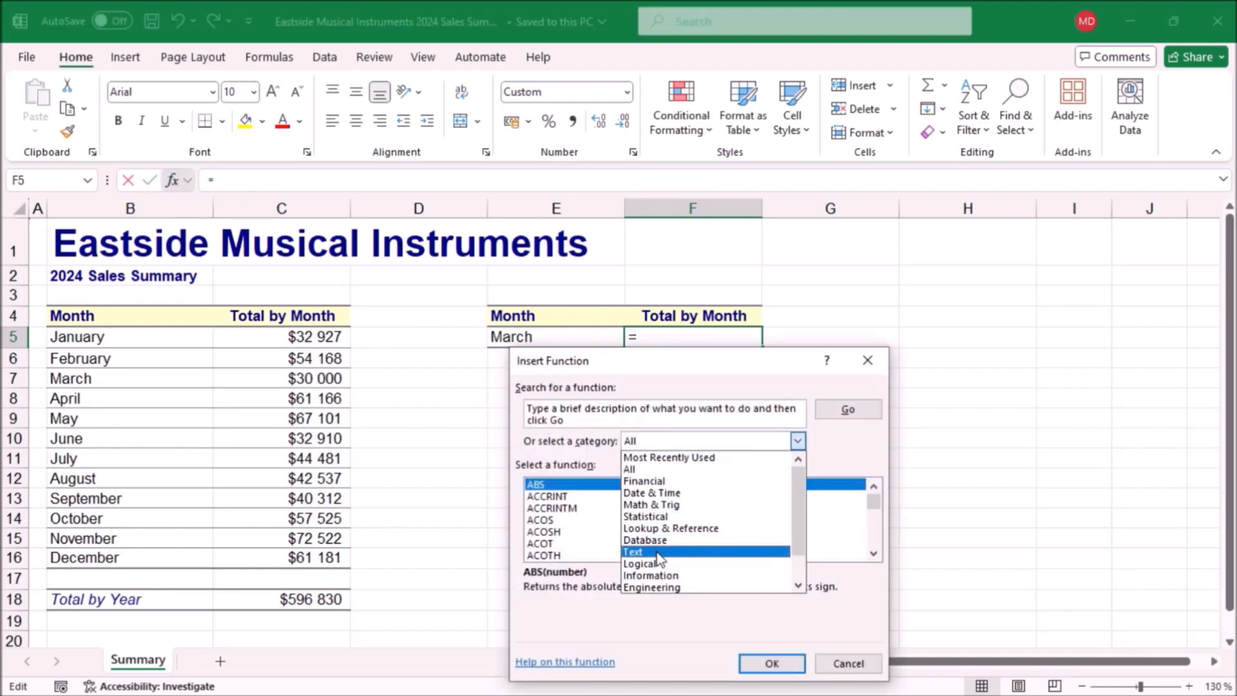
left_click(658, 528)
scroll(682, 481, "down", 10)
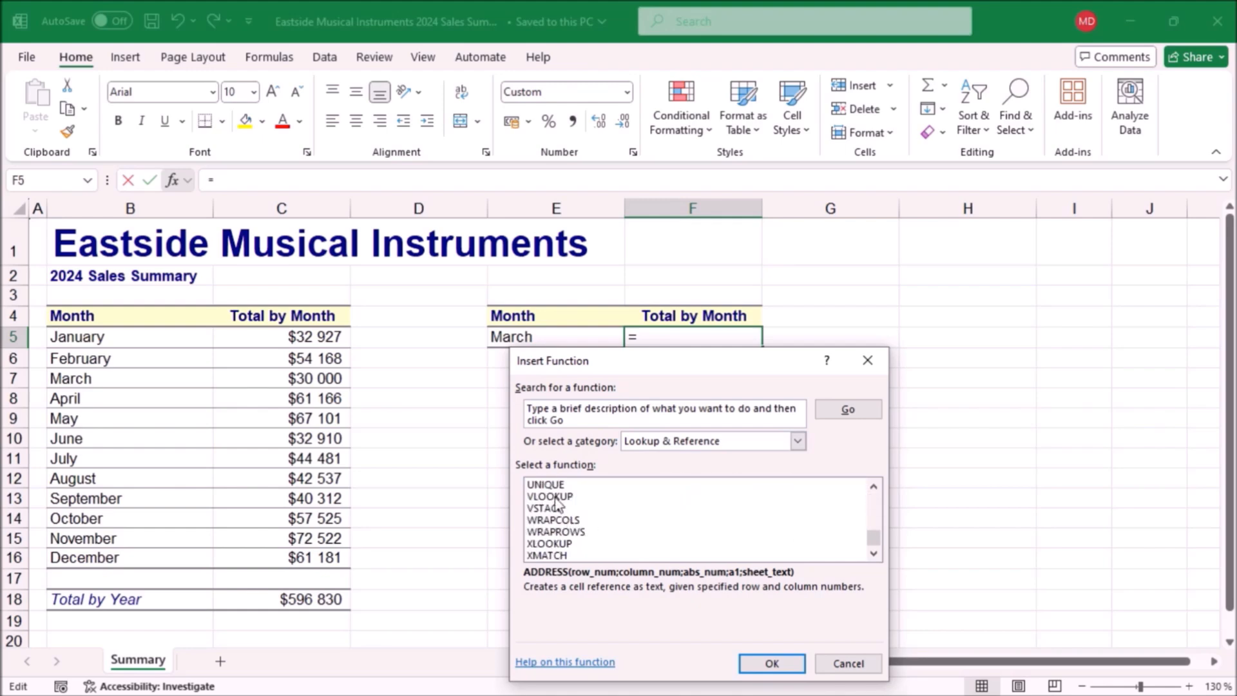
left_click(550, 496)
left_click(773, 664)
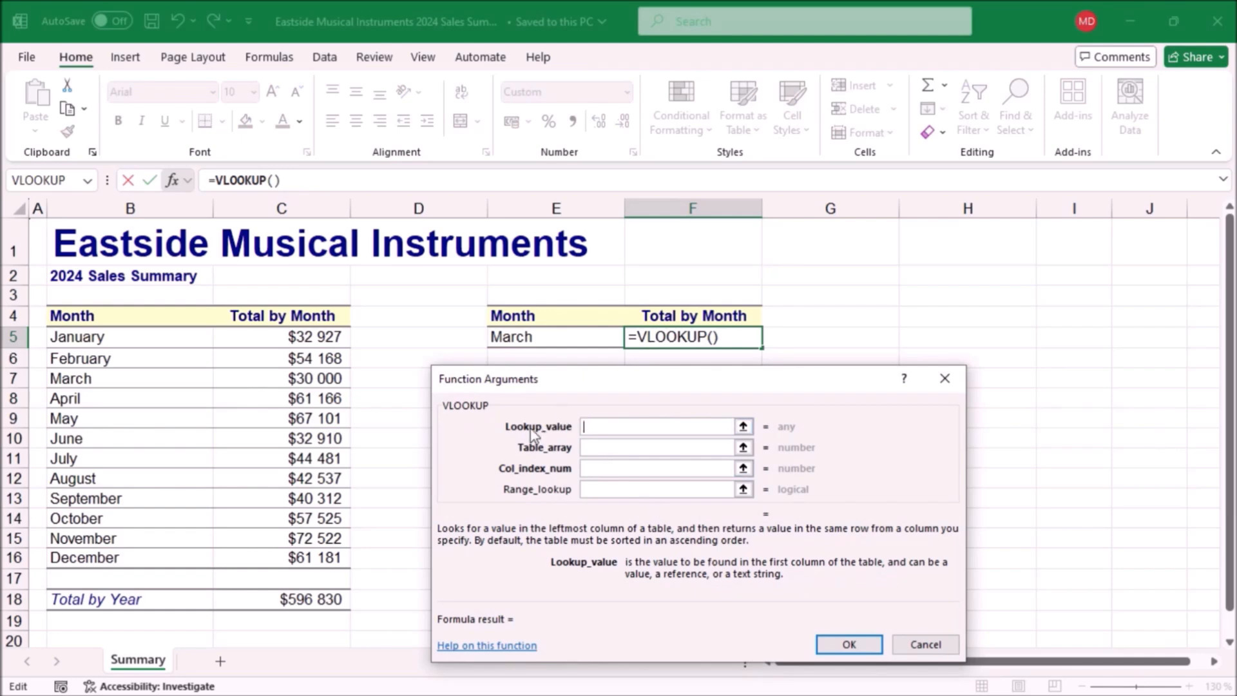
Complete the VLOOKUP in F5 with lookup value E5, table array B5:C16, column index 2 and range lookup FALSE.
left_click(536, 338)
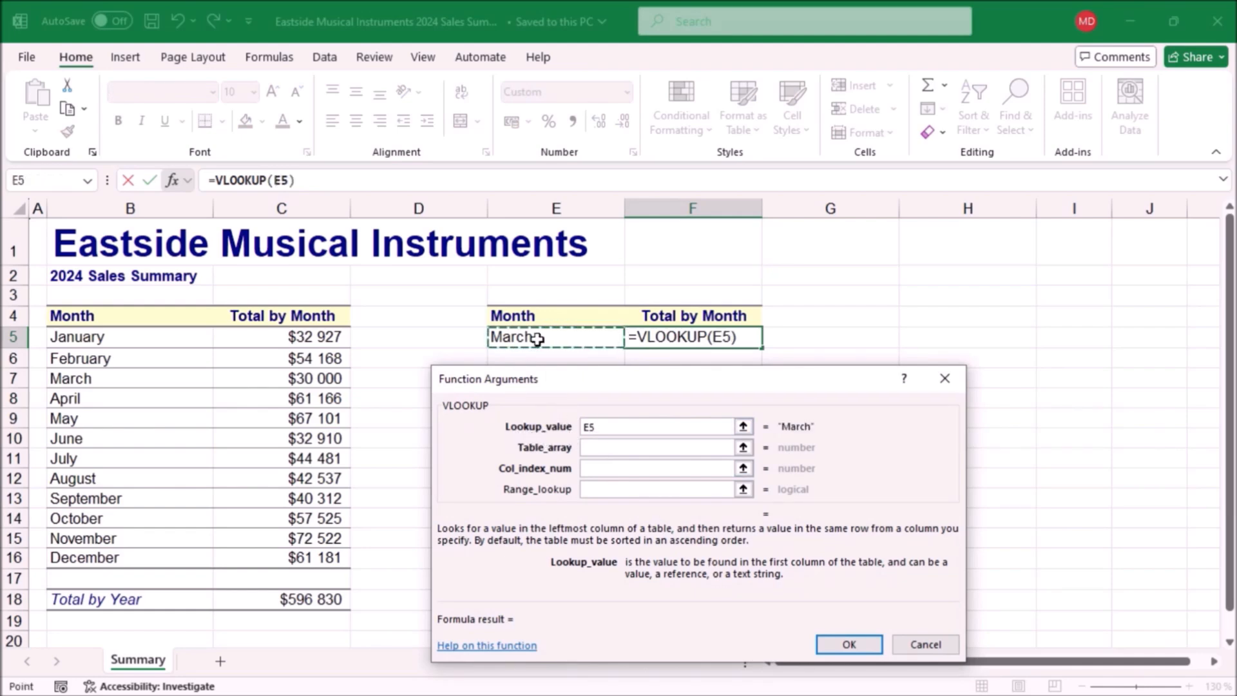
left_click(591, 449)
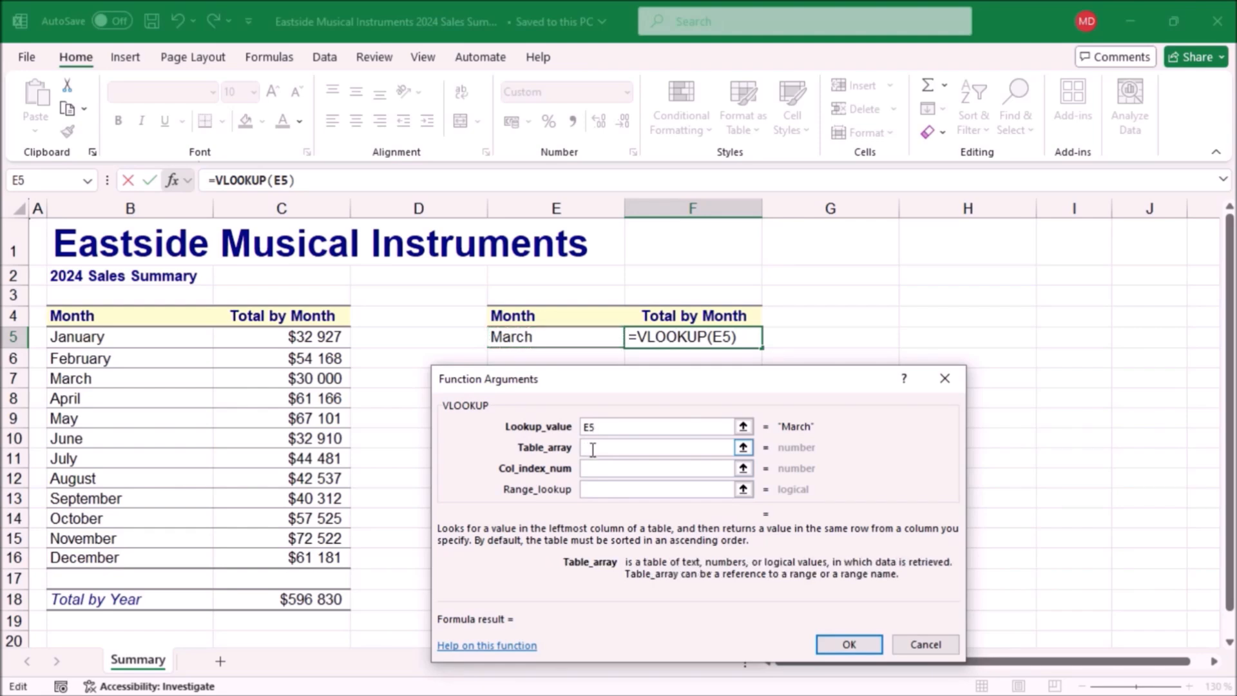
left_click_drag(102, 338, 300, 554)
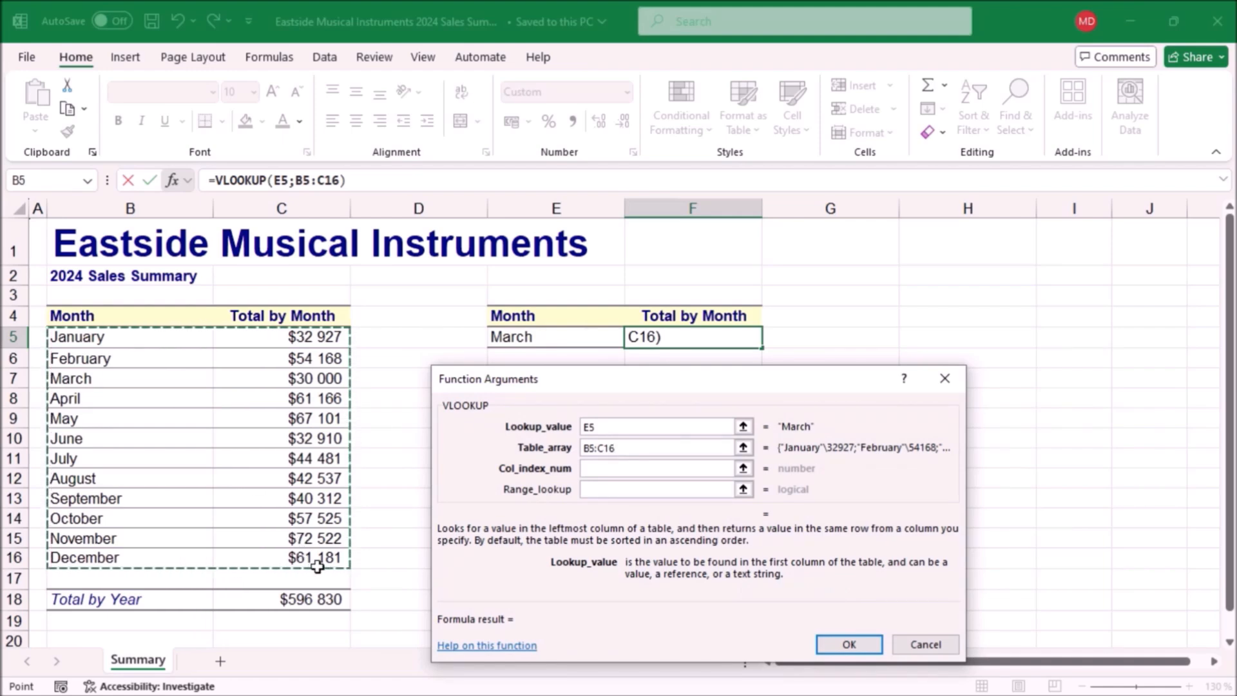
left_click(606, 468)
left_click(606, 468)
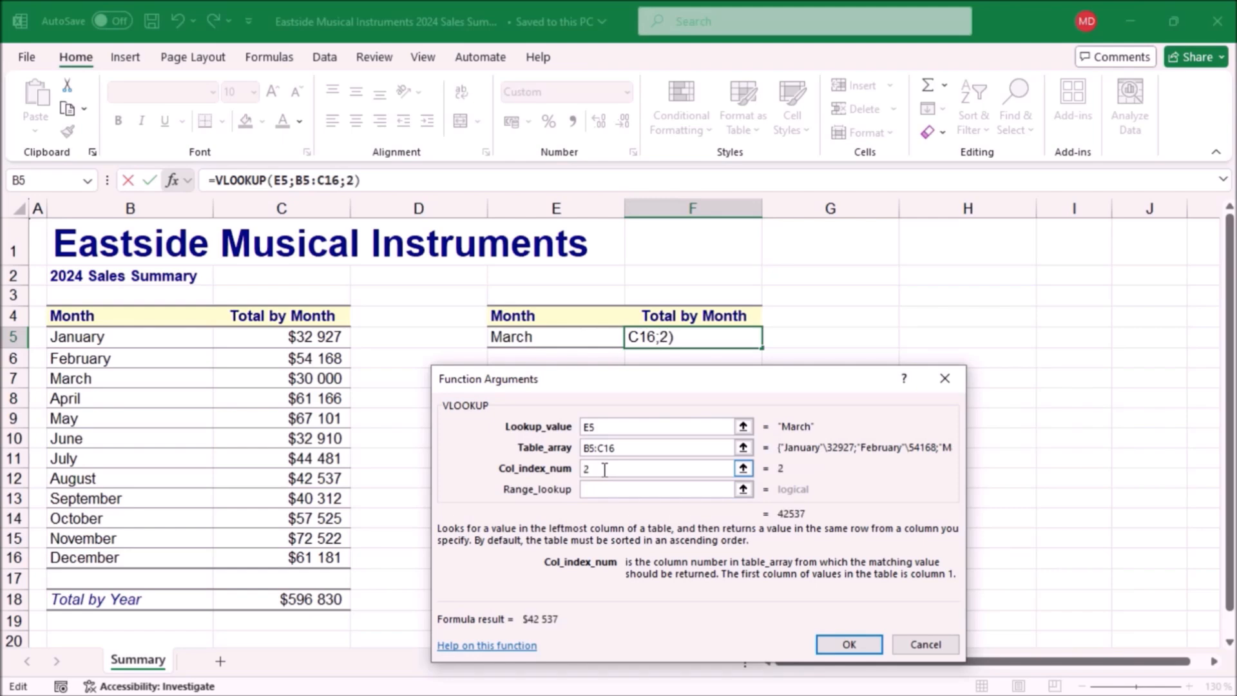
left_click(597, 490)
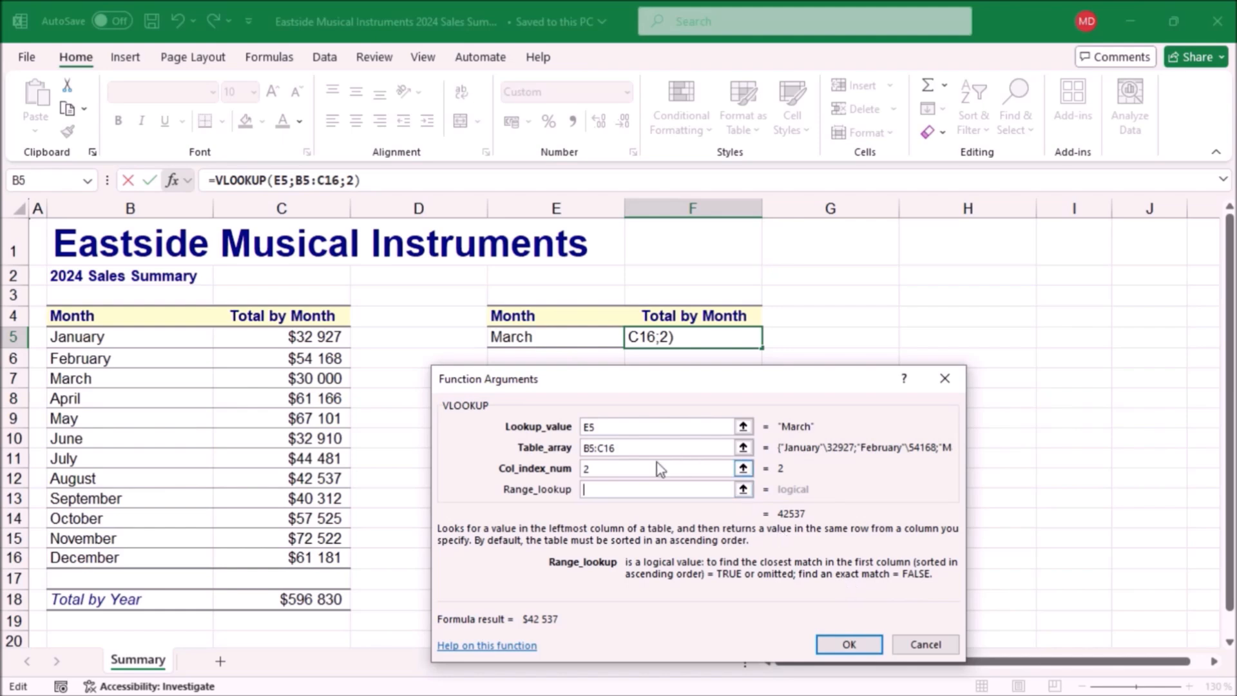
type("false")
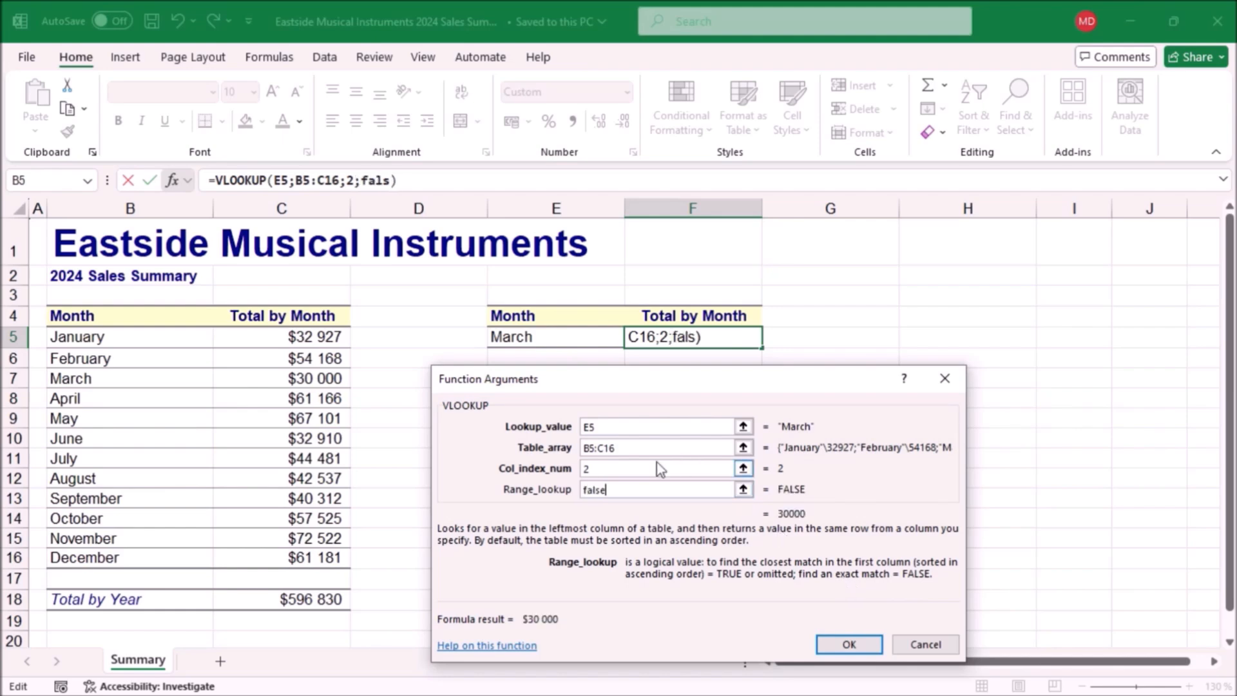
left_click(848, 645)
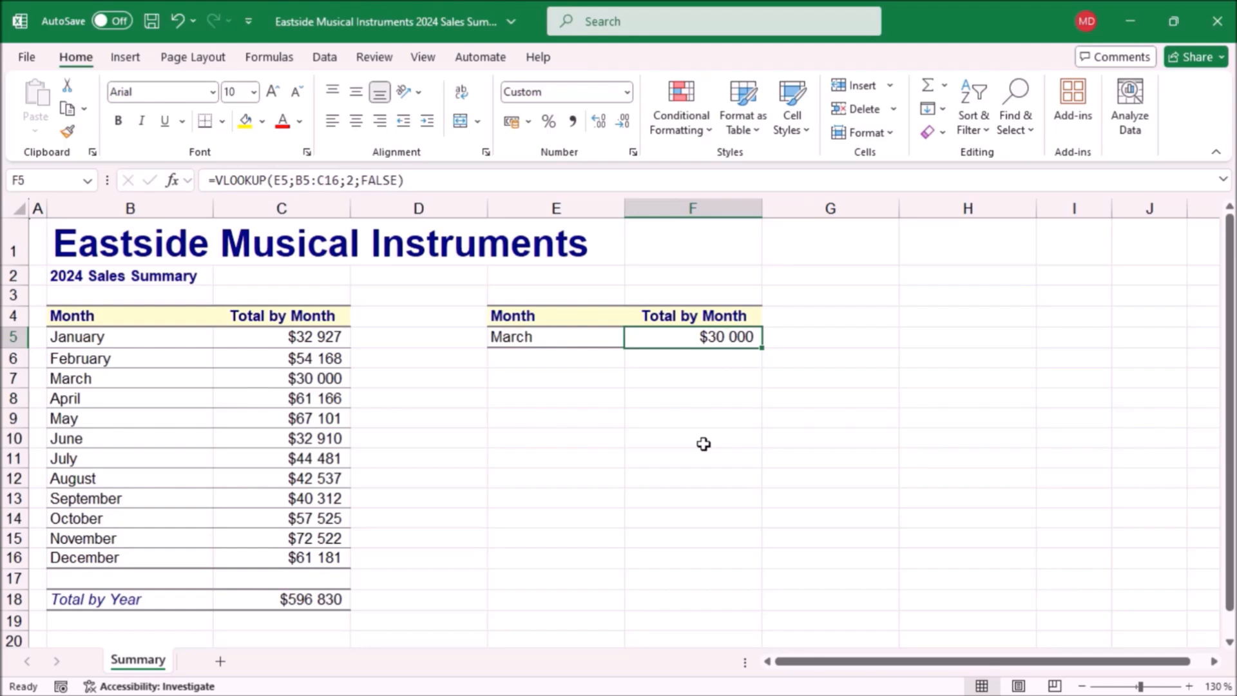
Enter the label Month in cell E8.
left_click(687, 394)
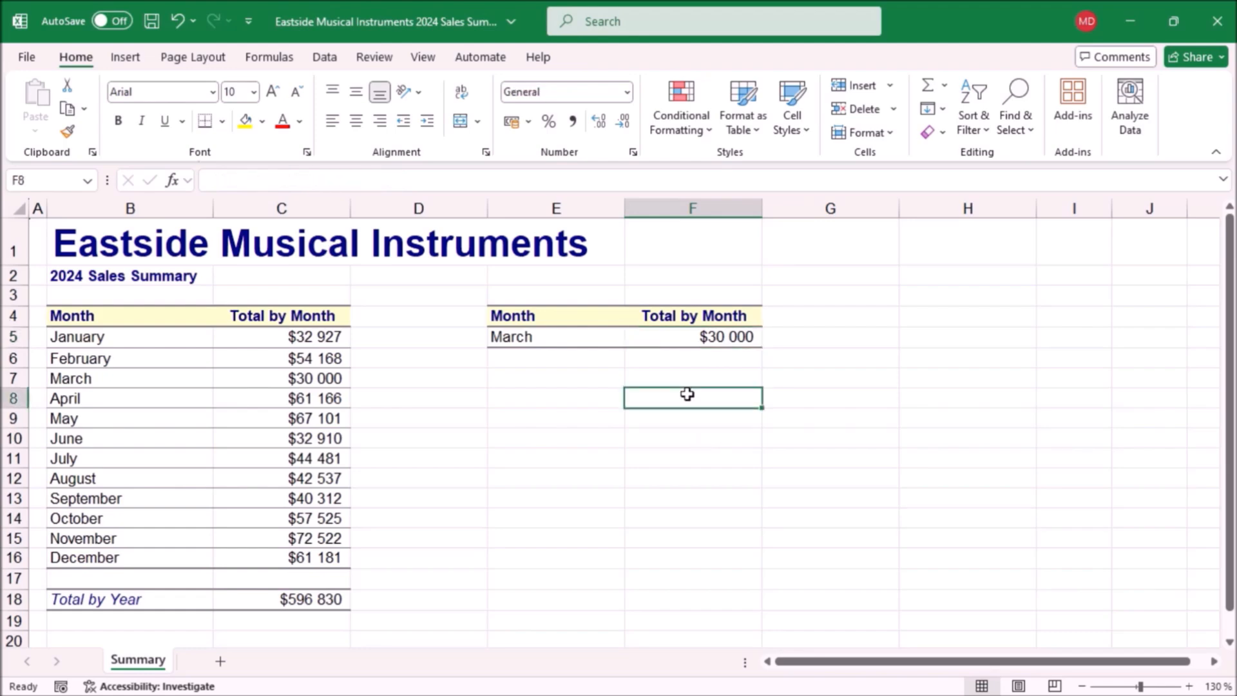
left_click(592, 397)
type("MOnth")
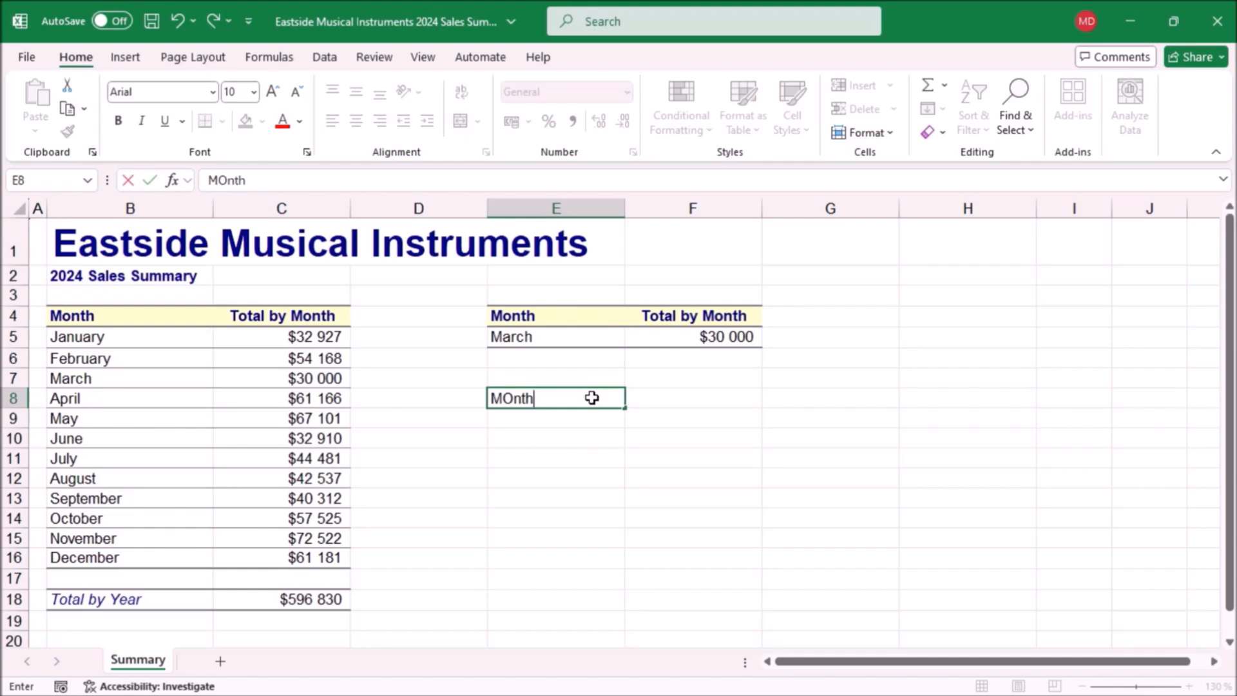
key("Tab")
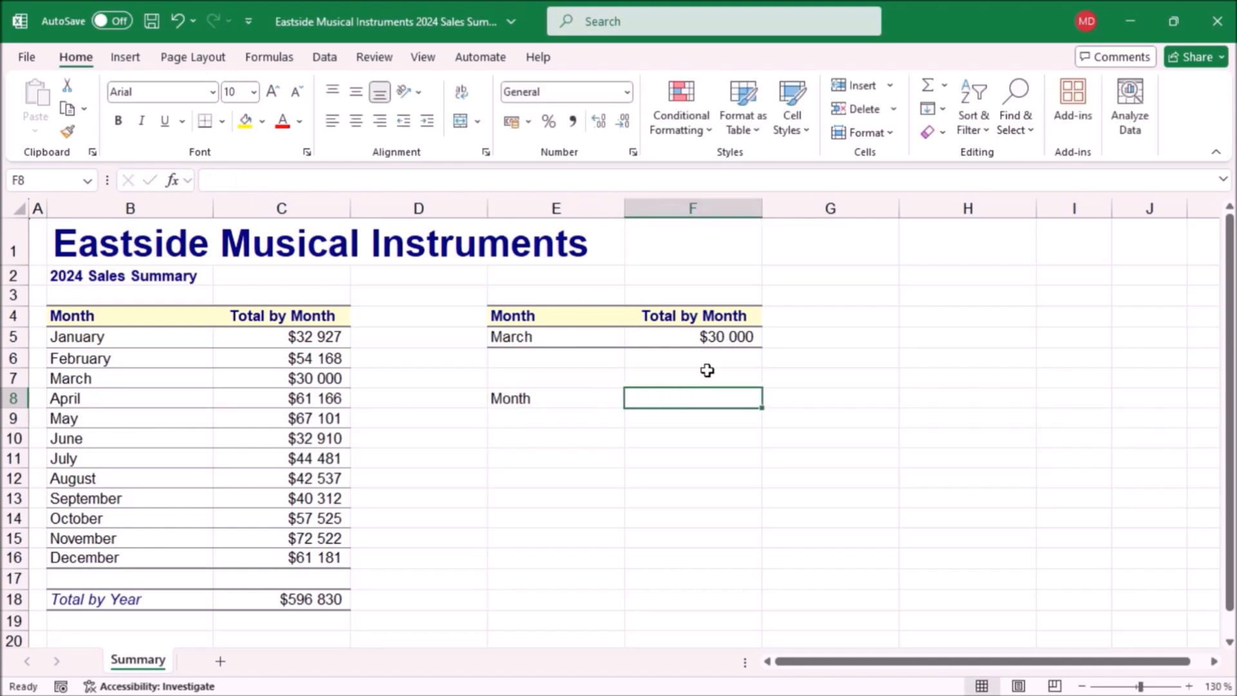
Review the function arguments of the VLOOKUP in cell F5, especially its table array.
left_click(723, 336)
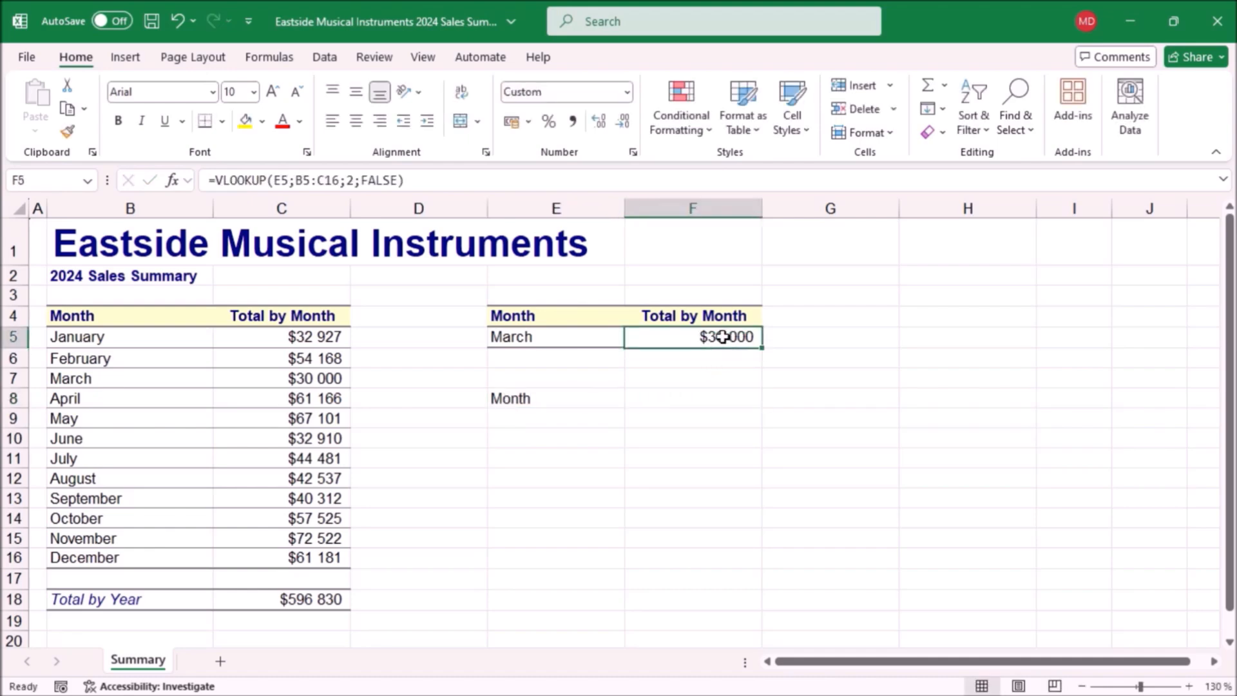
left_click(178, 181)
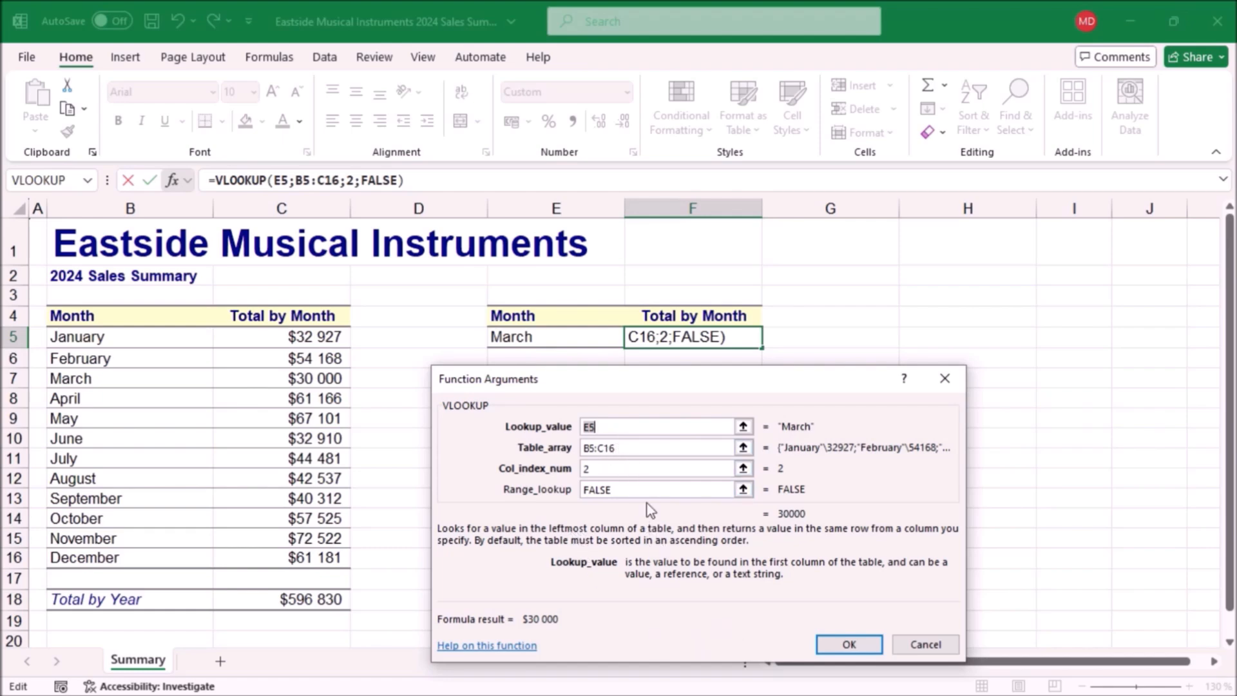
left_click(621, 447)
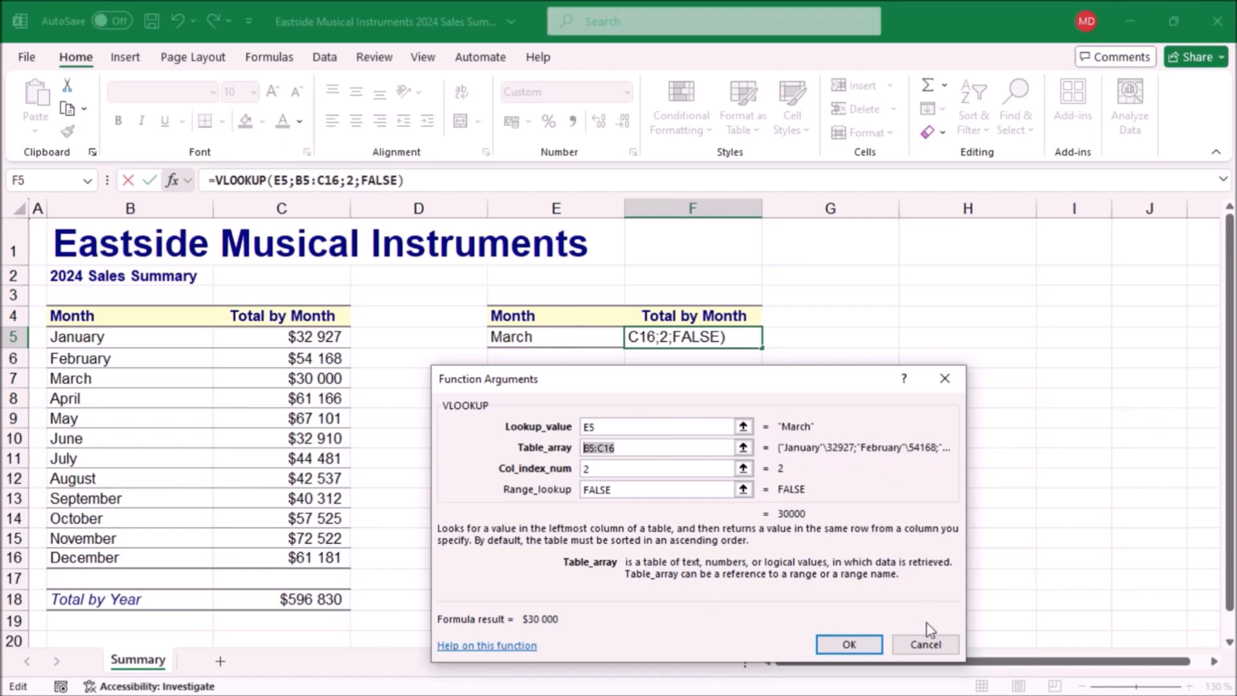
left_click(872, 647)
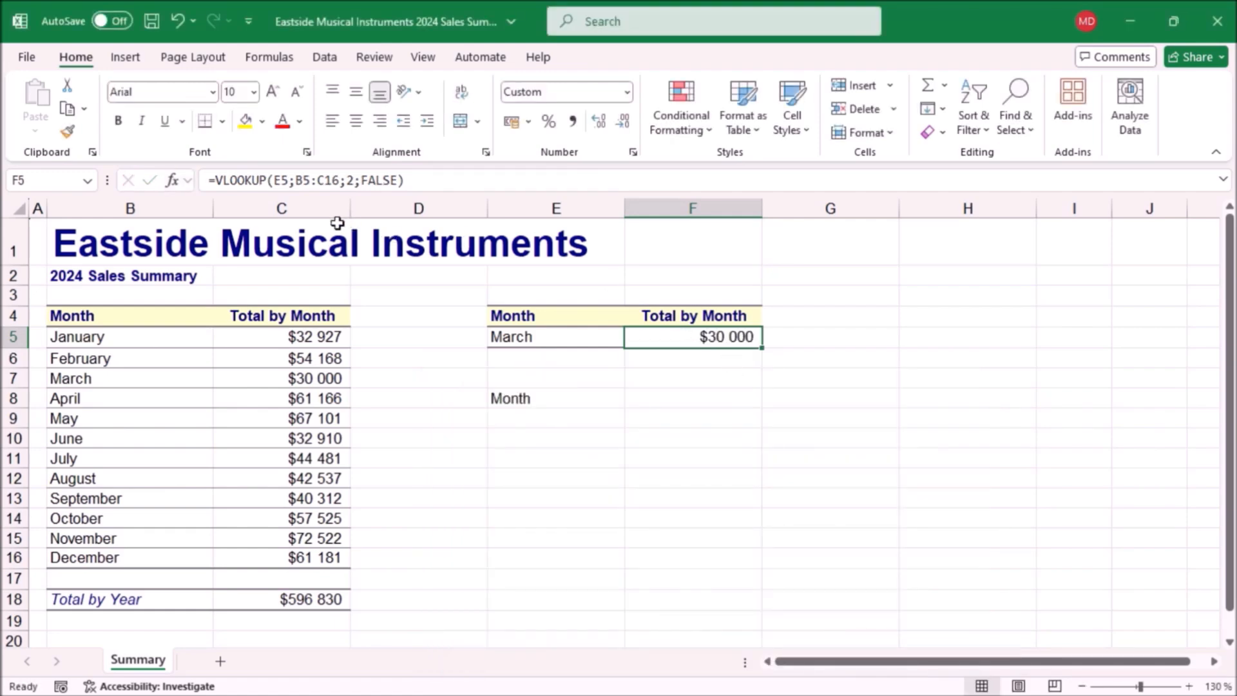
Evaluate the B5:C16 table array inside the F5 formula to inspect its values, leaving the formula unedited.
key("F2")
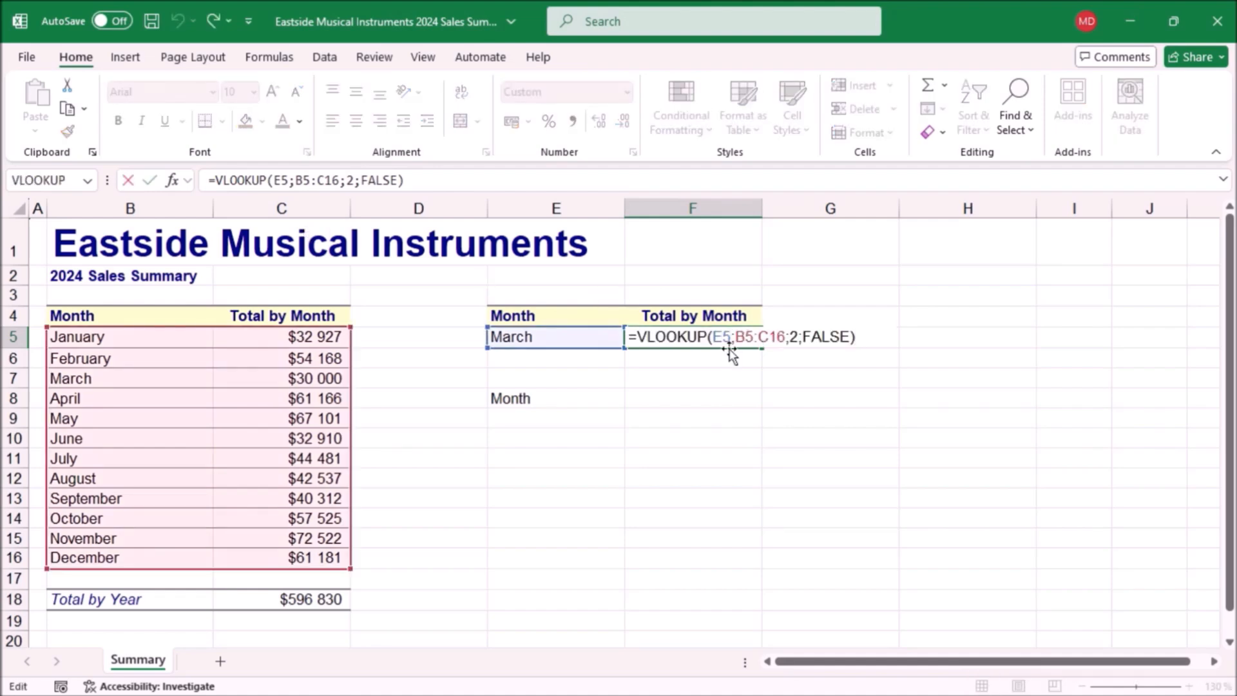
left_click_drag(734, 336, 787, 337)
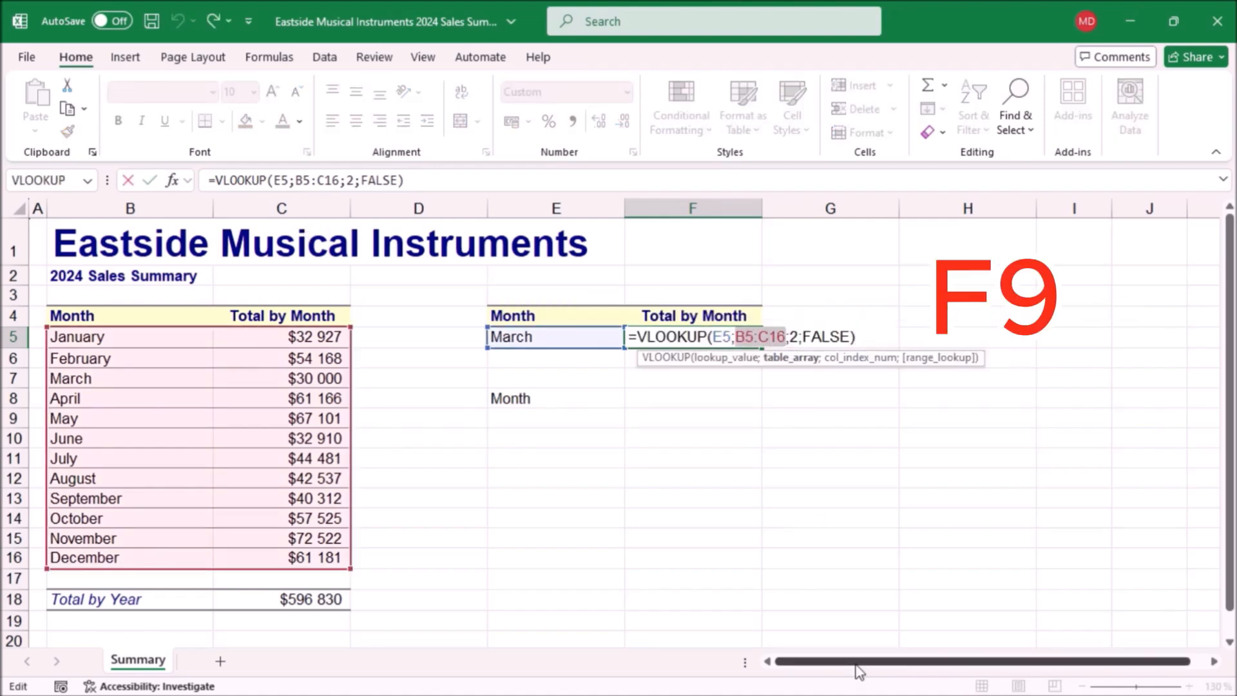
key("F9")
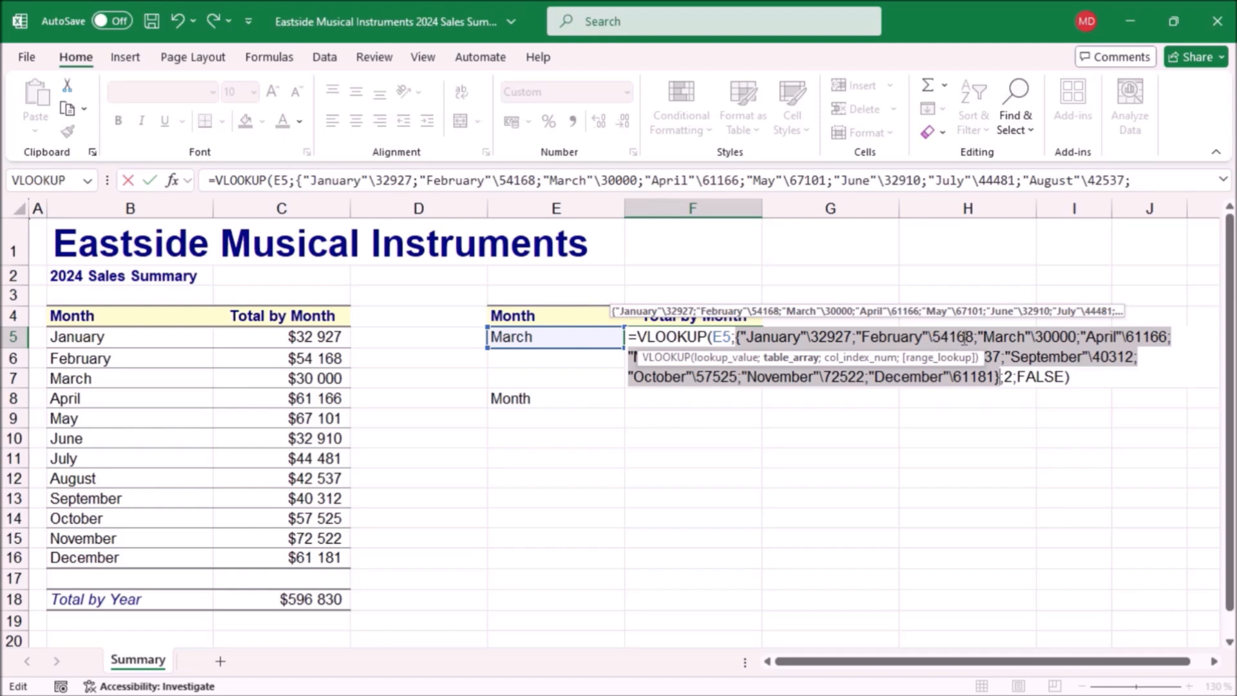
key("Escape")
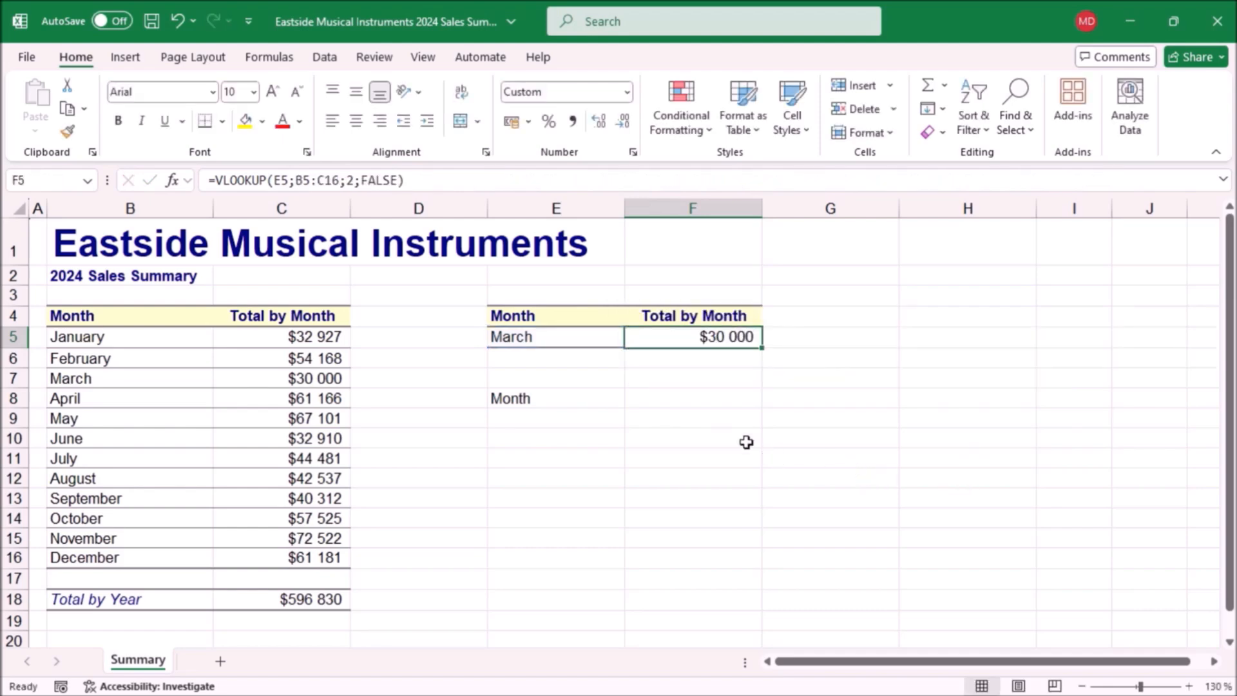
Insert a VLOOKUP function from the Lookup & Reference category into cell F8, with F5 as the lookup value.
left_click(677, 398)
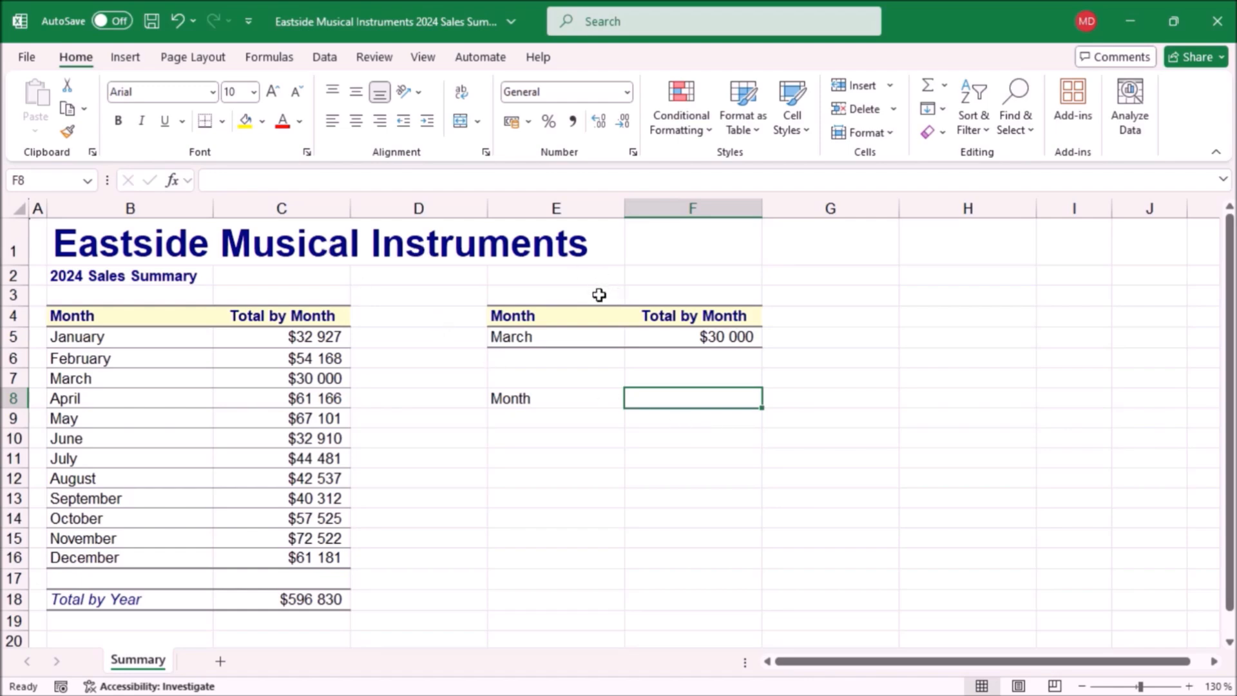
left_click(185, 183)
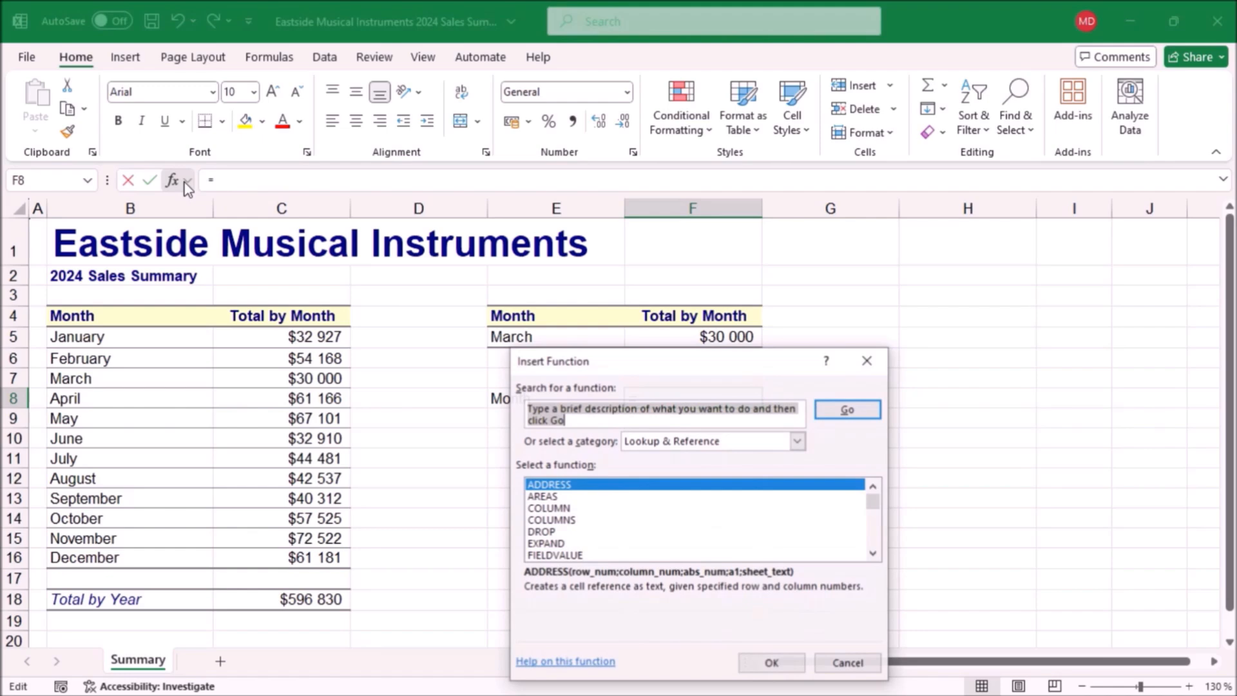
left_click(642, 443)
left_click(628, 522)
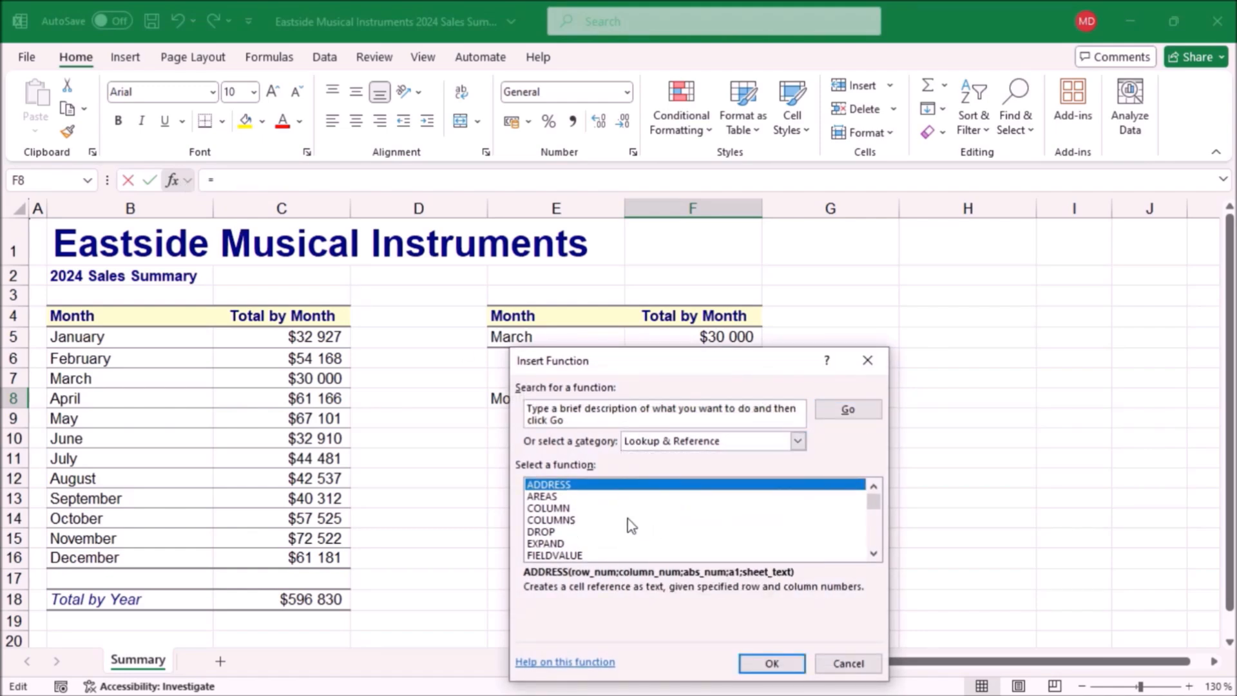
left_click(629, 520)
key("v")
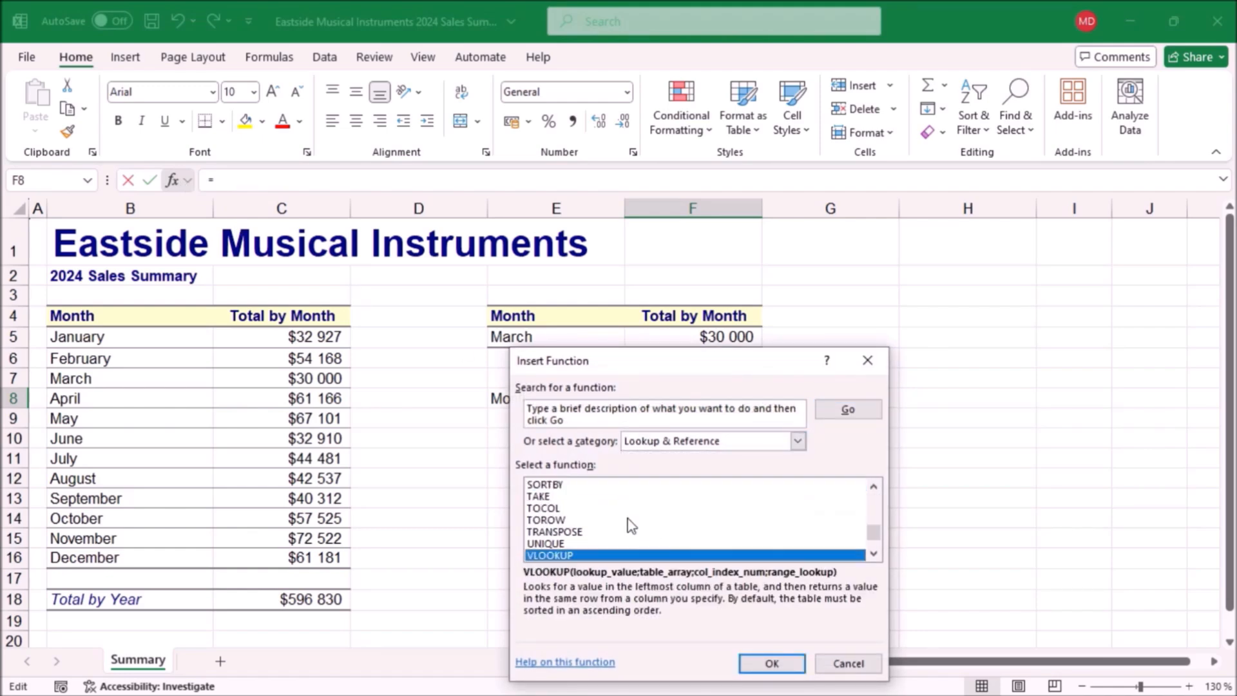
left_click(760, 668)
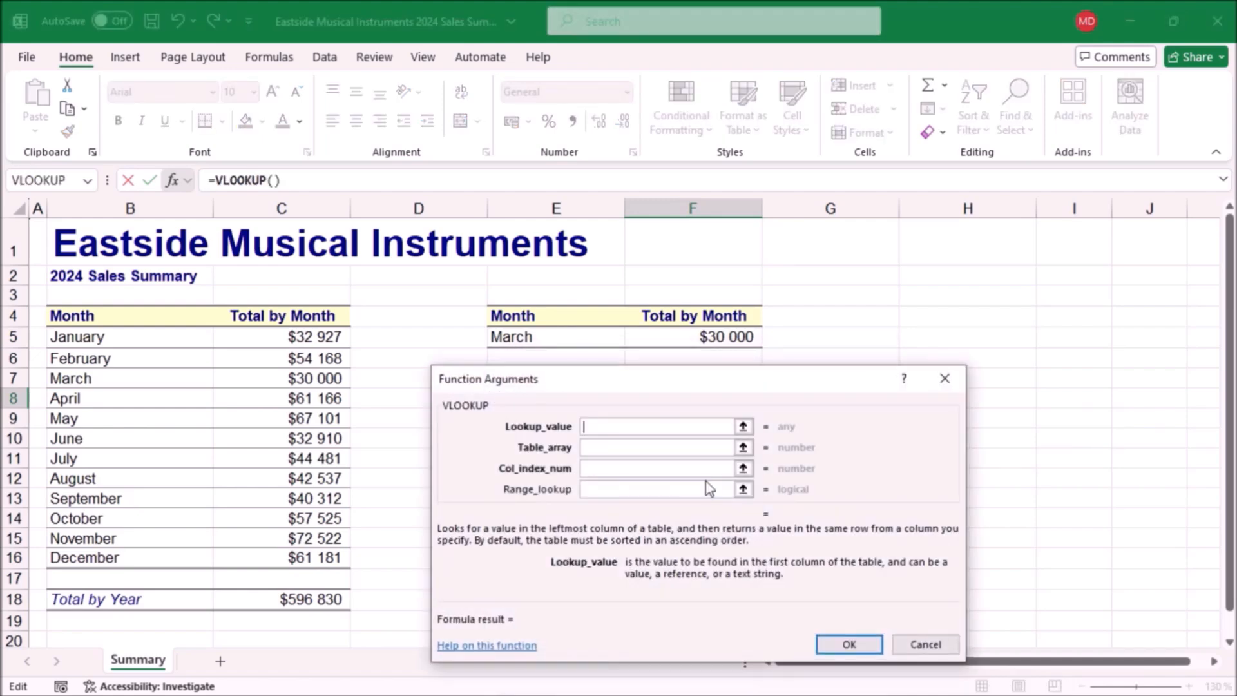
left_click_drag(621, 380, 626, 447)
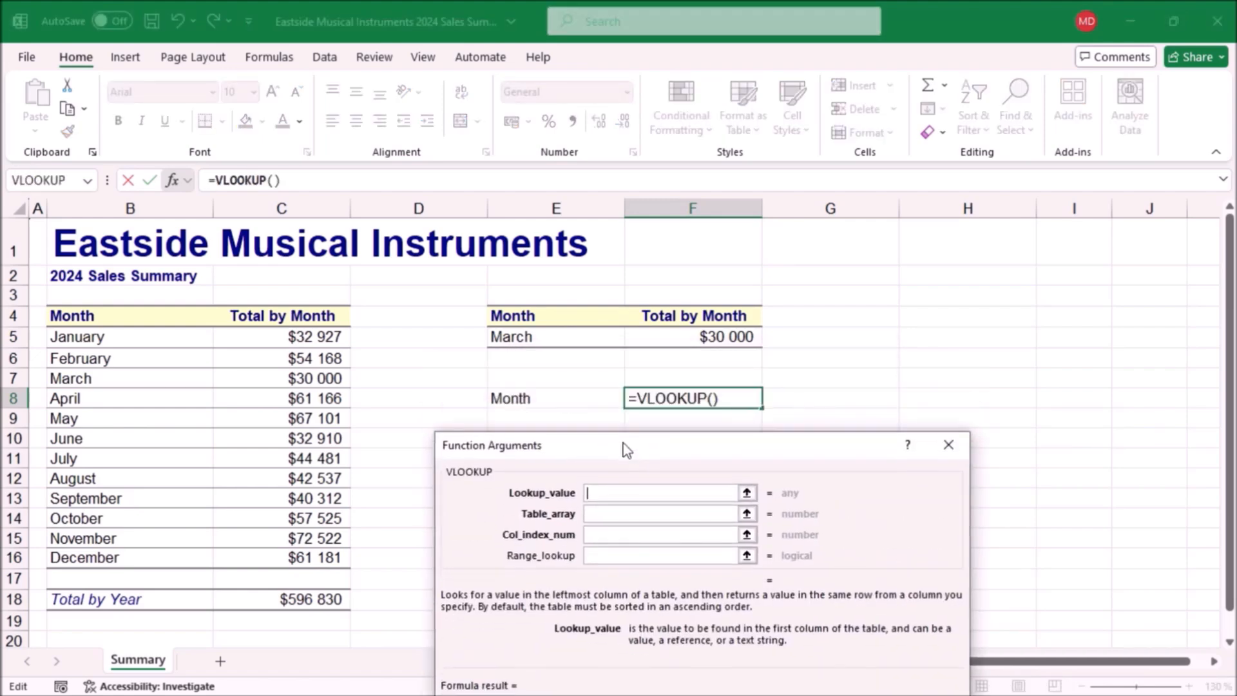
left_click(701, 347)
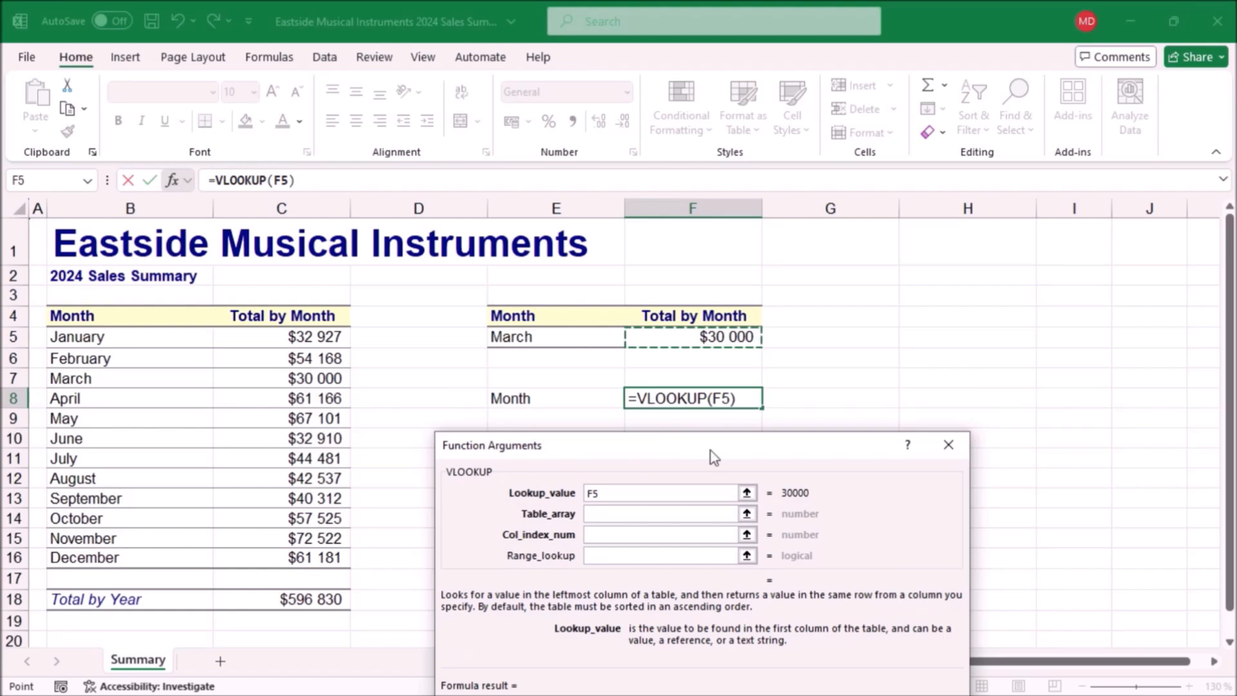
Nest a CHOOSE function from the Lookup & Reference category as the table array of the VLOOKUP in cell F8.
left_click(625, 514)
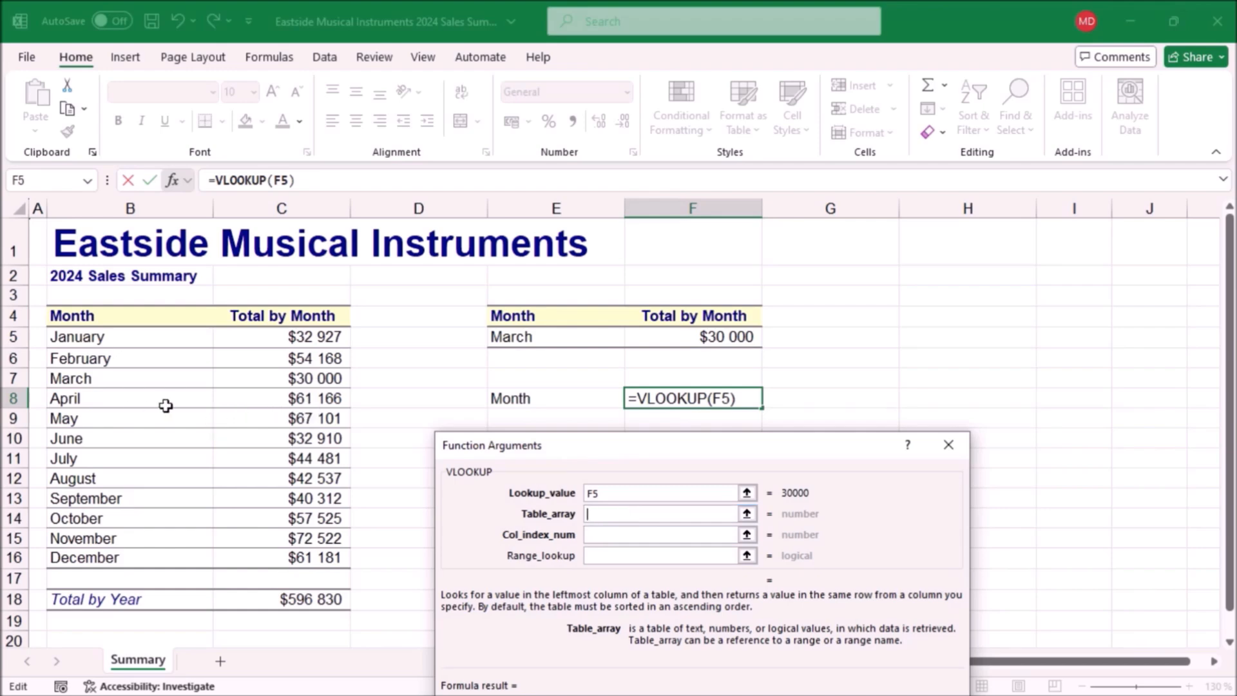
left_click(90, 182)
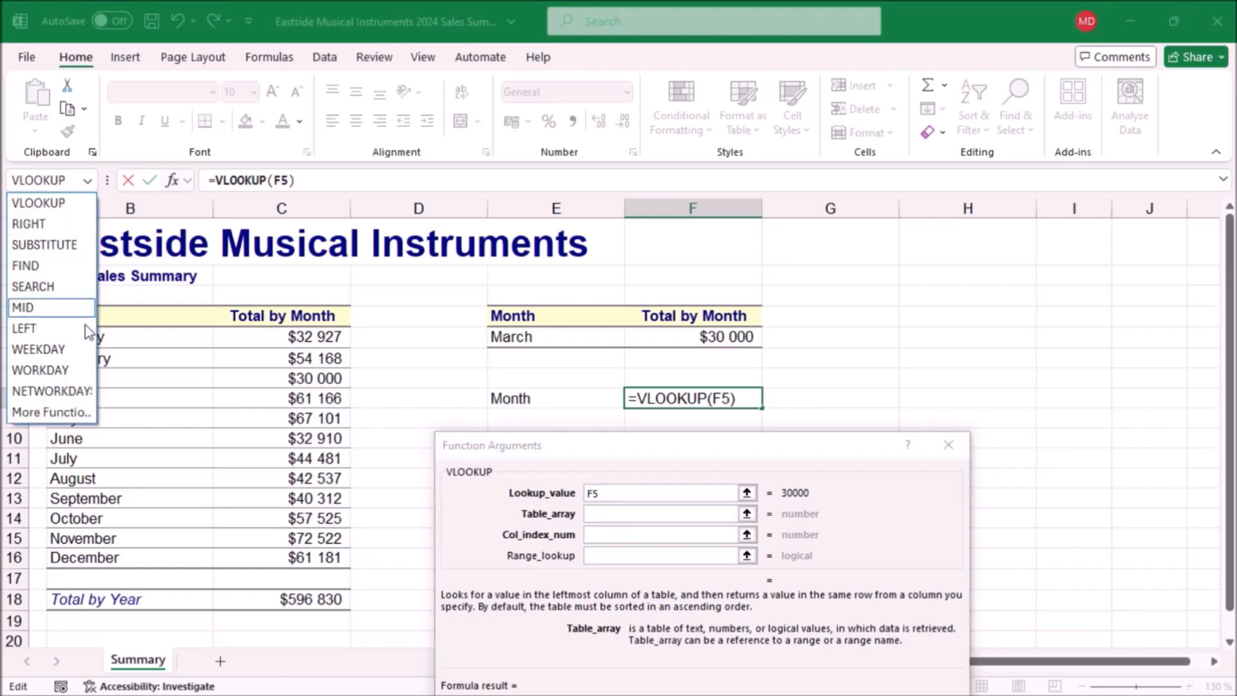
left_click(52, 411)
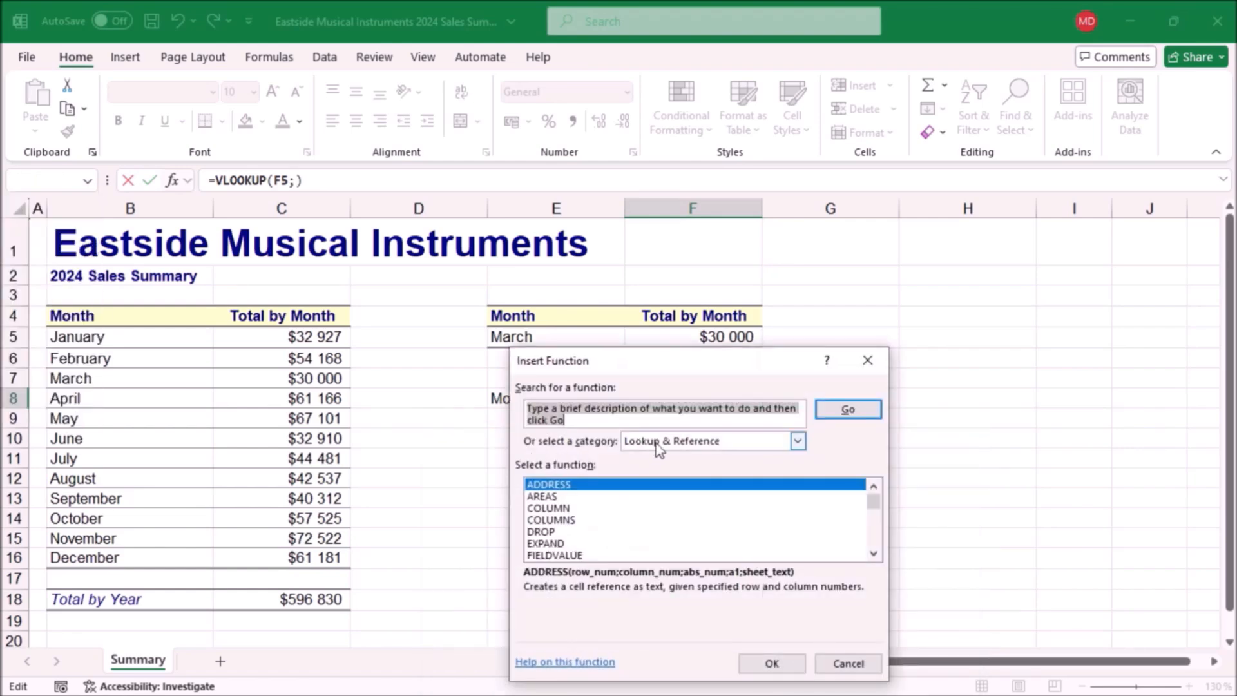
left_click(655, 449)
left_click(680, 530)
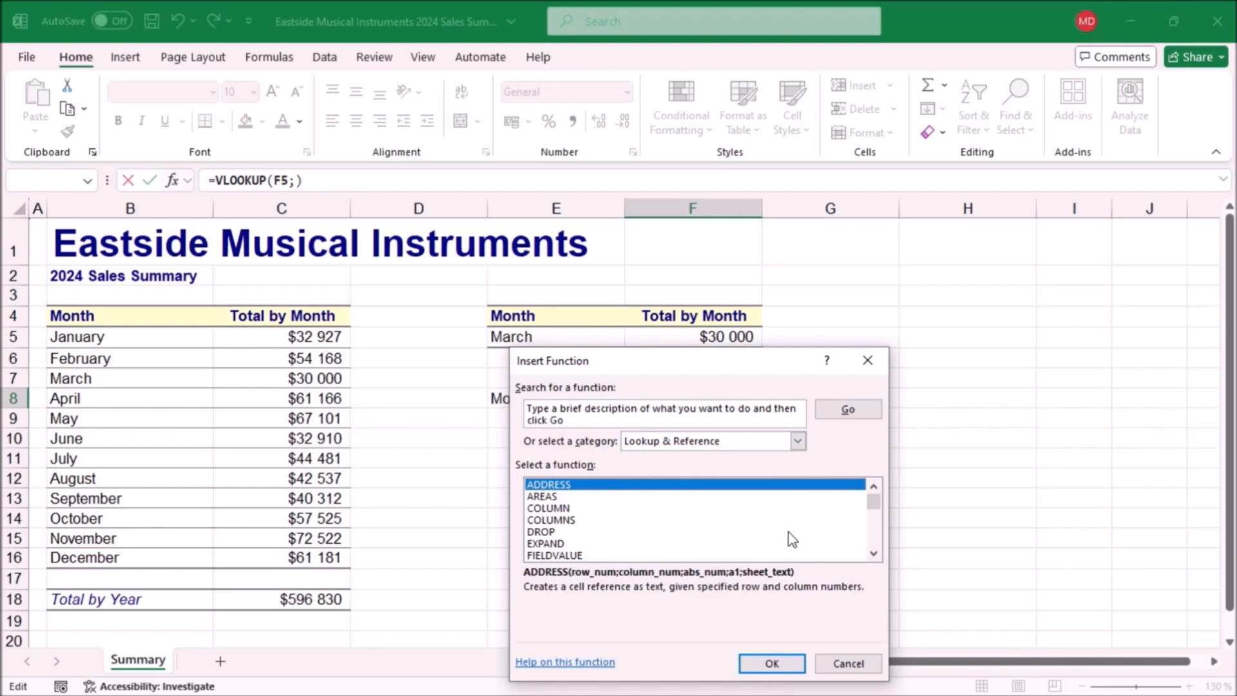
scroll(872, 534, "down", 4)
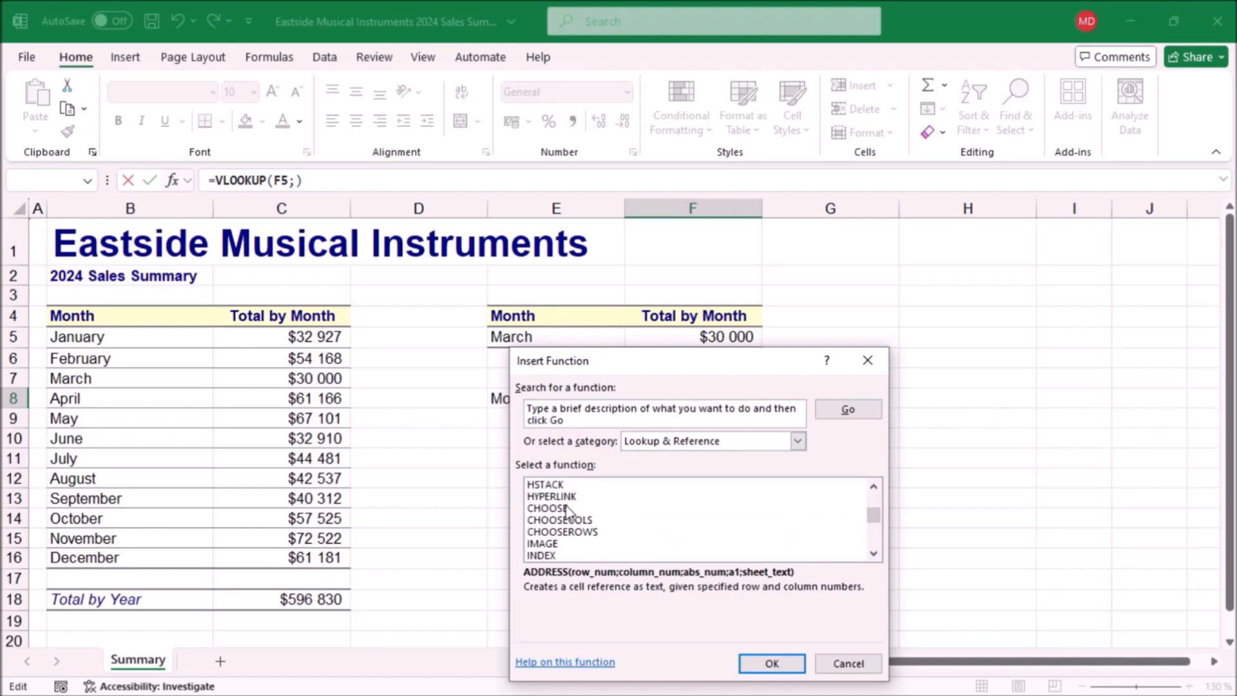
left_click(575, 509)
left_click(772, 663)
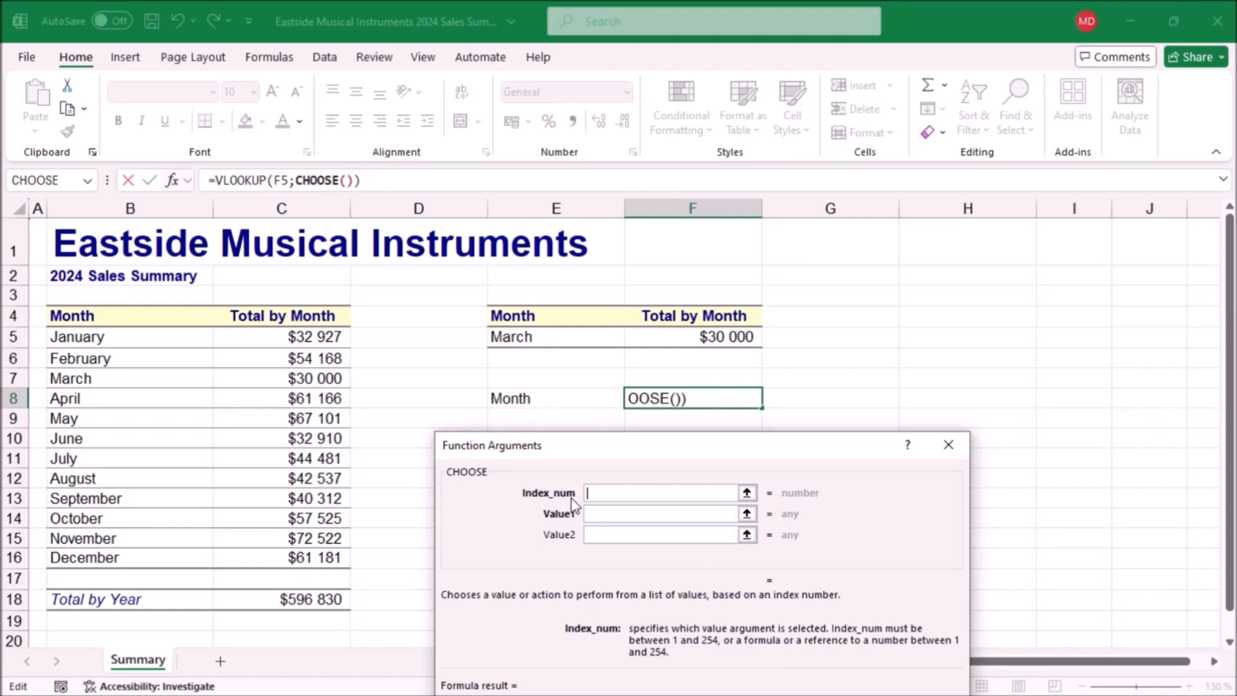
Set the CHOOSE arguments to index number {1\2}, first value C5:C16 and second value B5:B16.
type("{}")
type("1")
type("\\")
type("2")
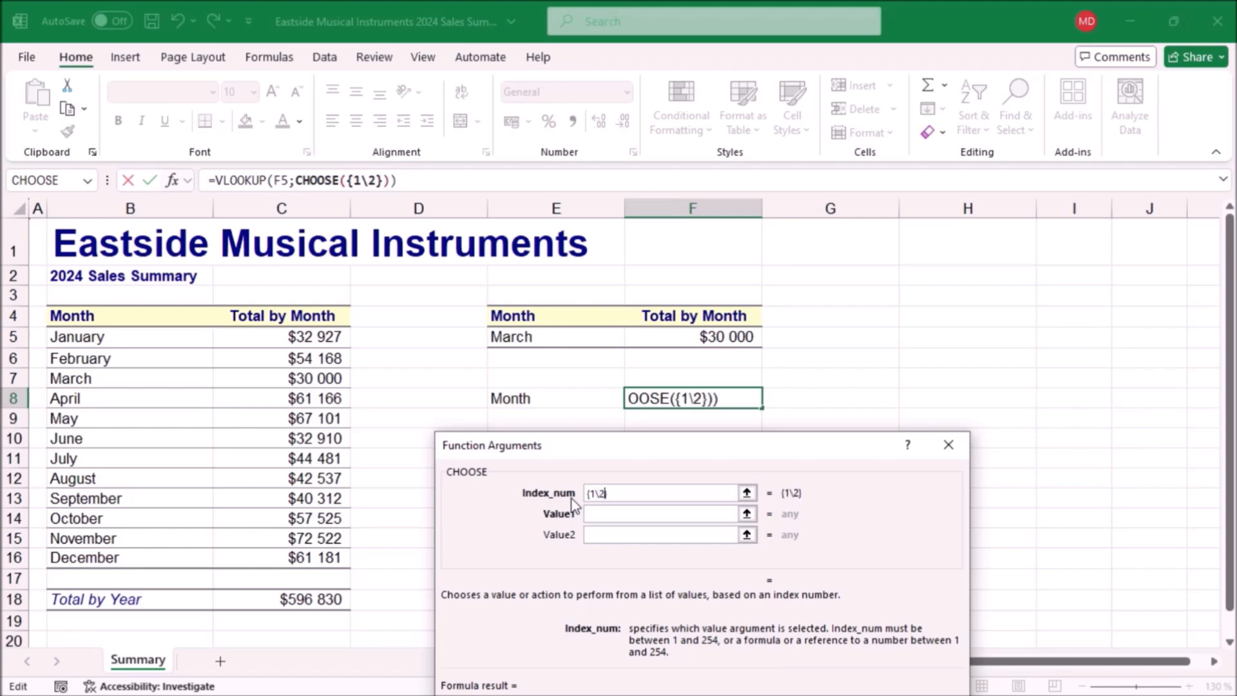
left_click(598, 513)
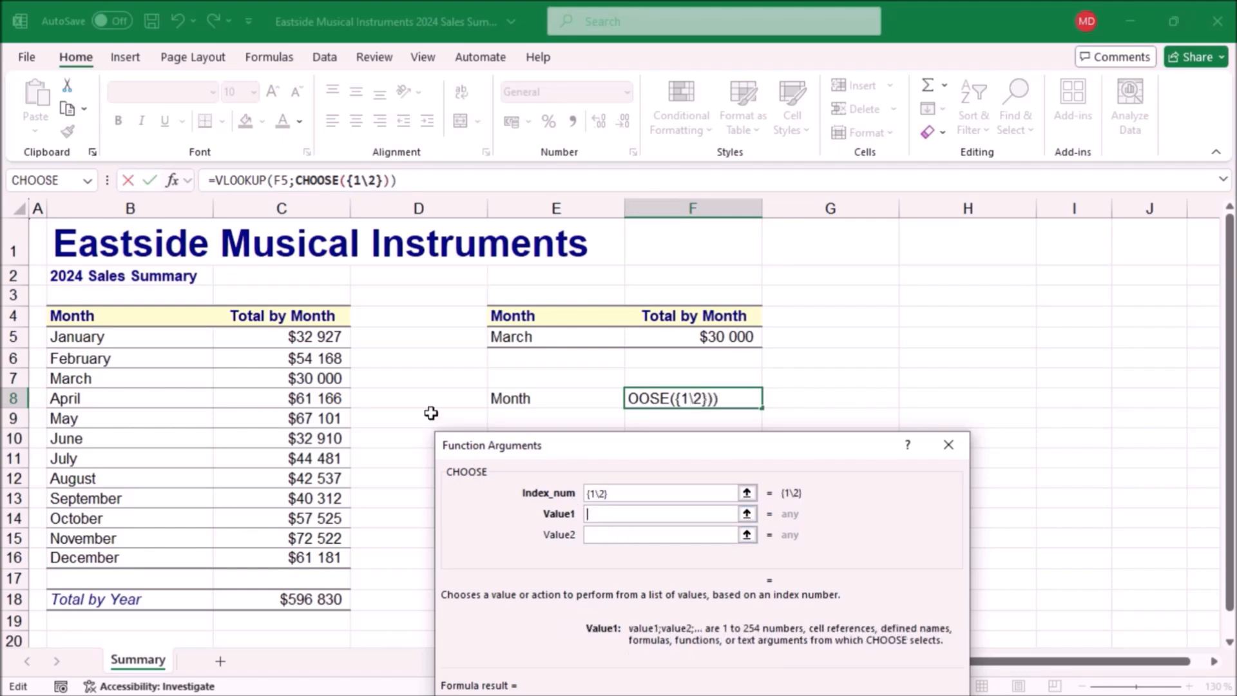
left_click_drag(331, 338, 328, 555)
left_click(565, 536)
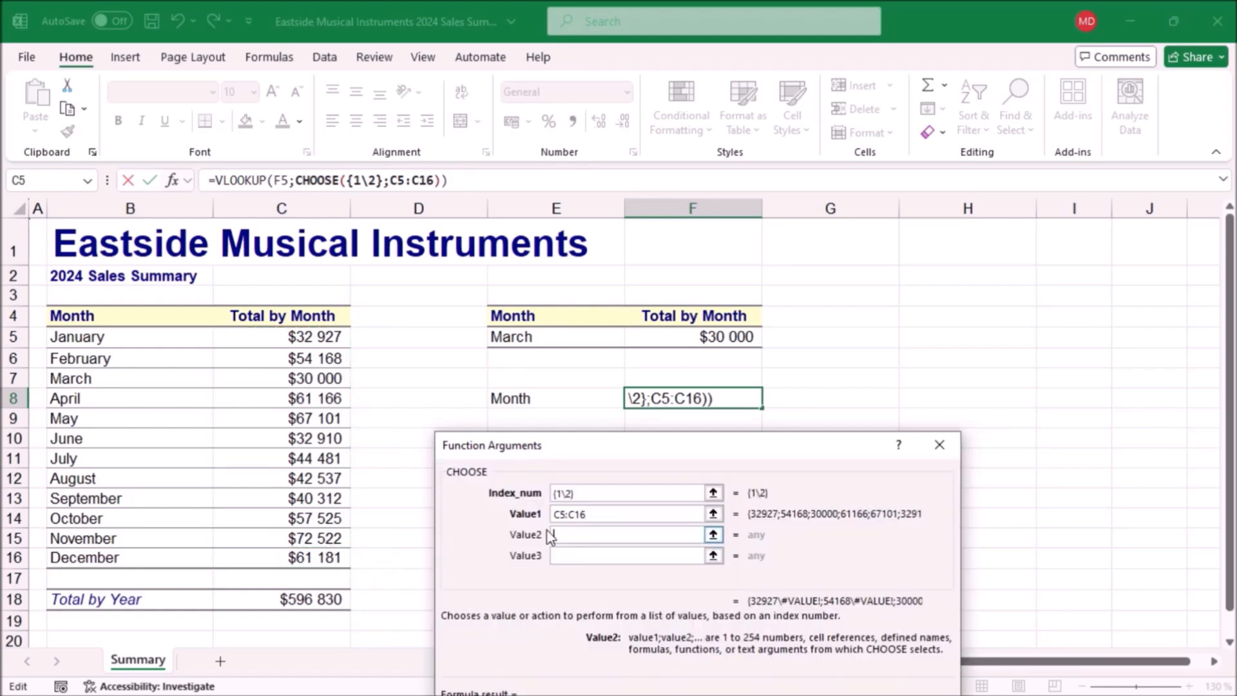
left_click_drag(161, 519, 161, 558)
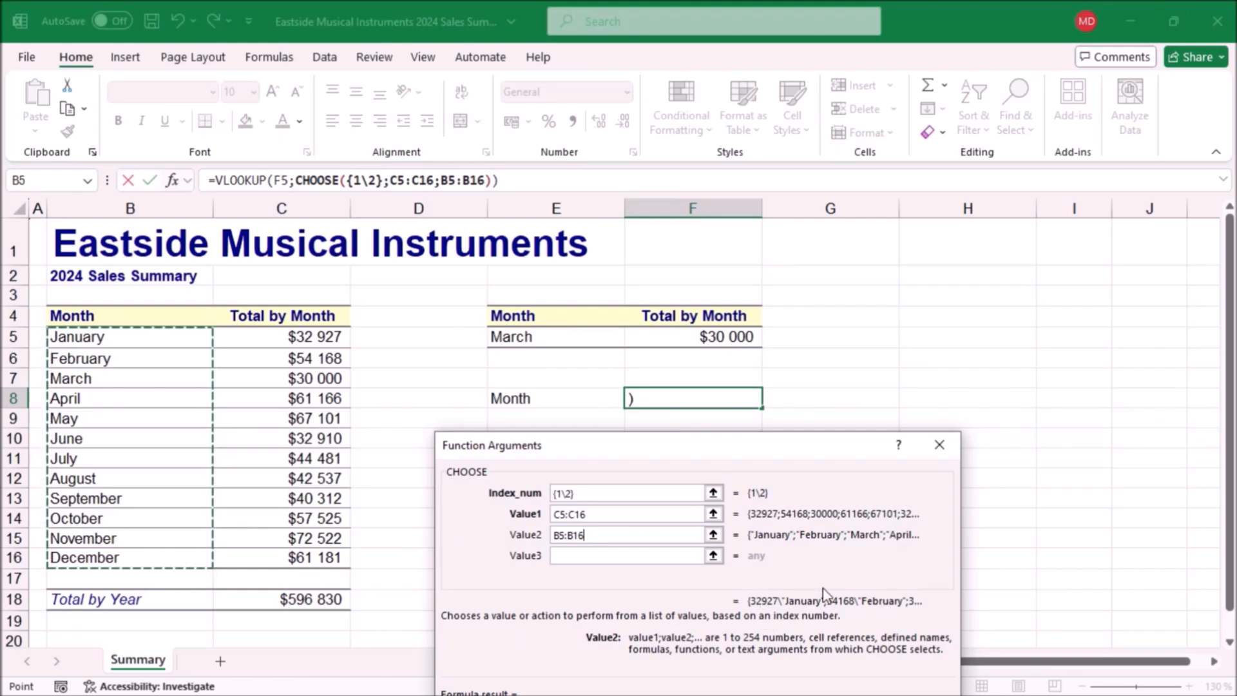
left_click_drag(786, 455, 765, 318)
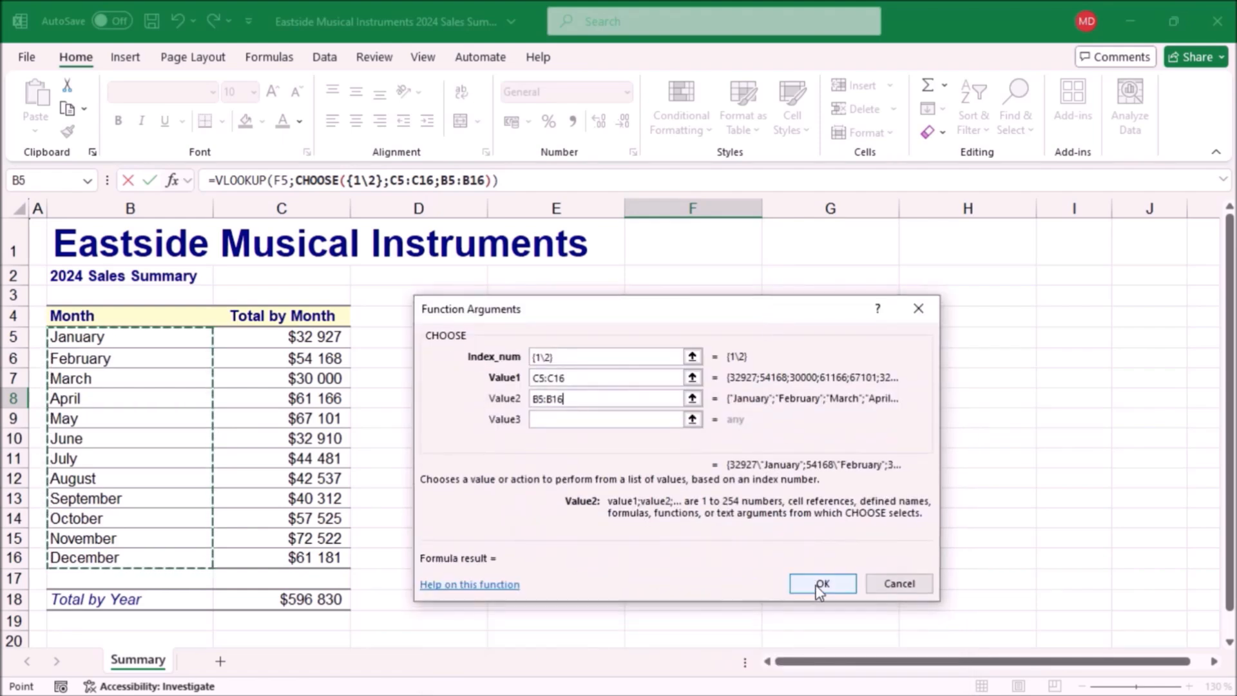
Return to the outer VLOOKUP arguments and complete the formula with column index 2 and range lookup false.
left_click(247, 181)
left_click(584, 397)
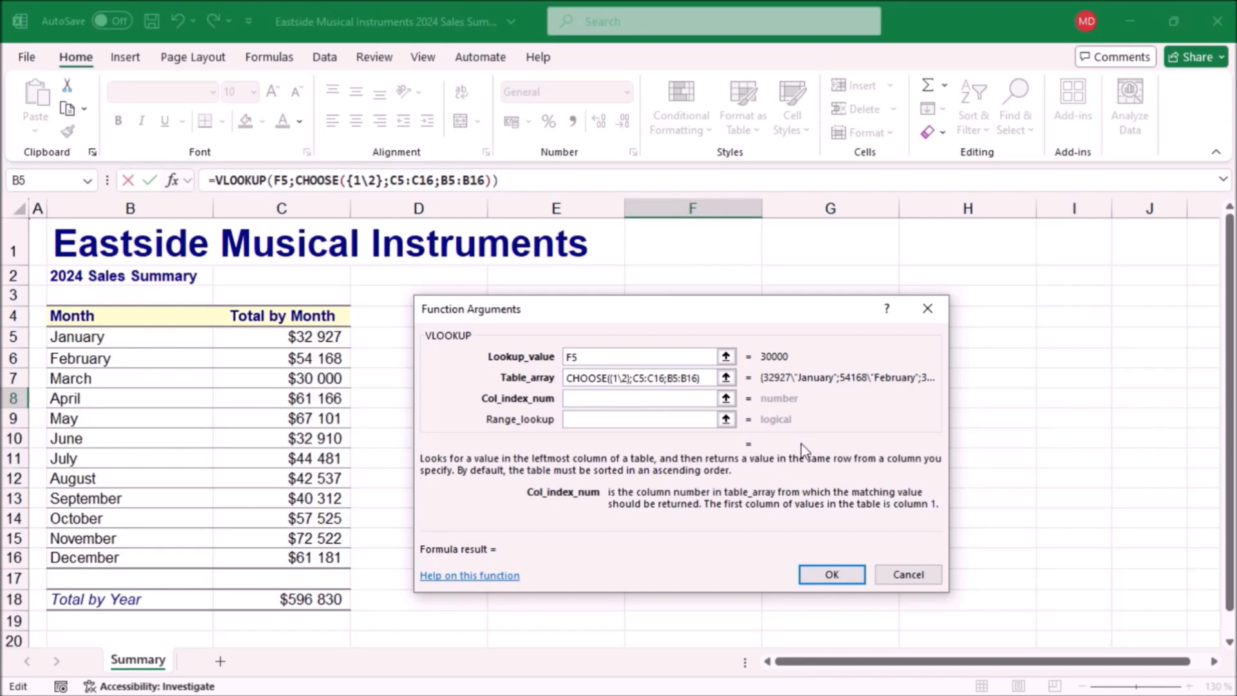
type("2")
key("Tab")
type("false")
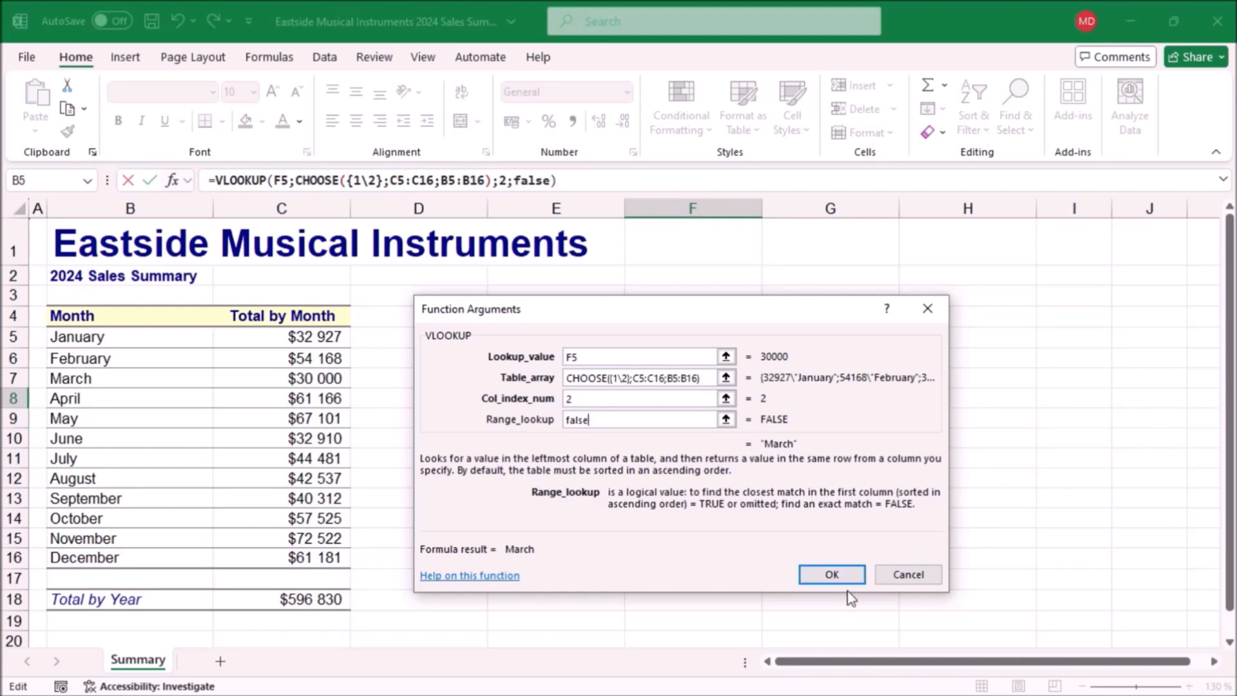
left_click(841, 576)
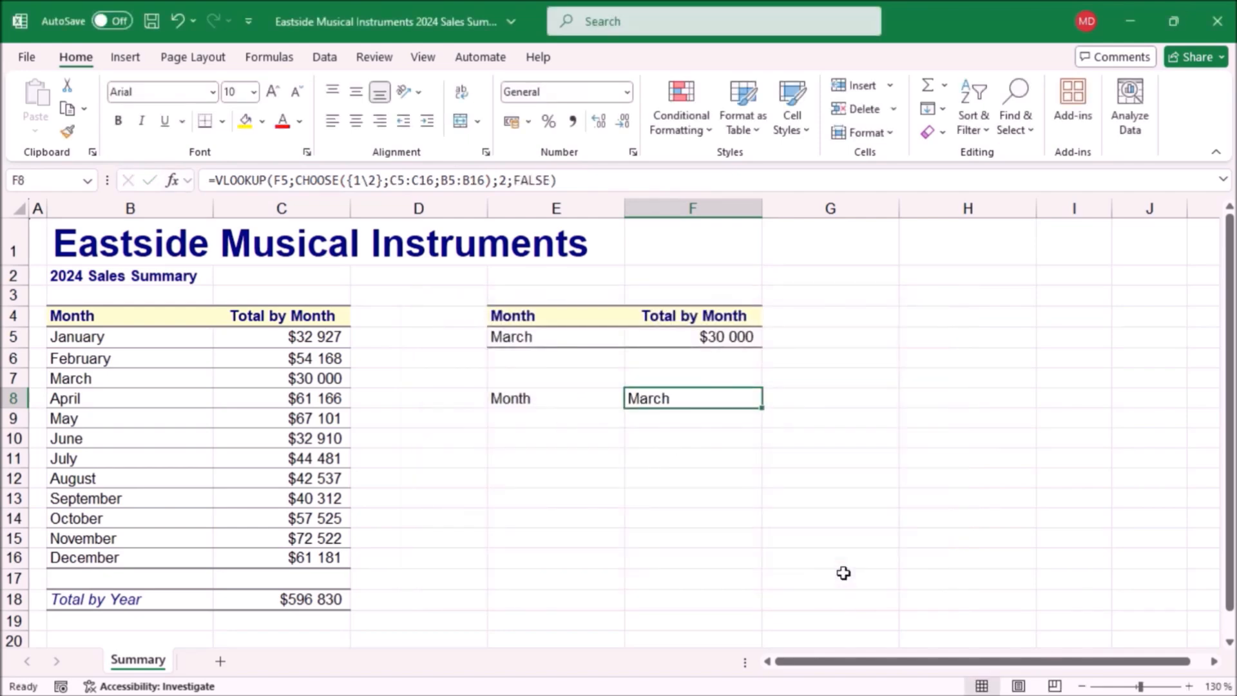
Evaluate the nested CHOOSE part of the F8 formula to inspect its array, and discard the evaluation.
key("F2")
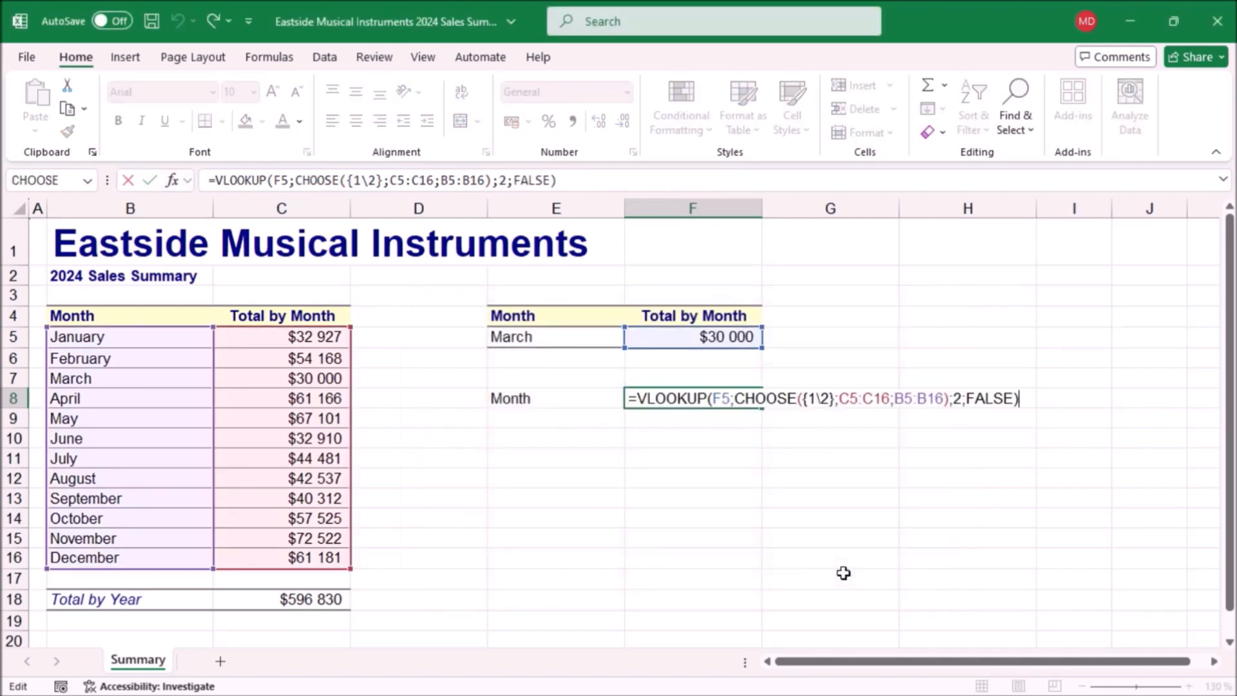
left_click_drag(739, 400, 952, 405)
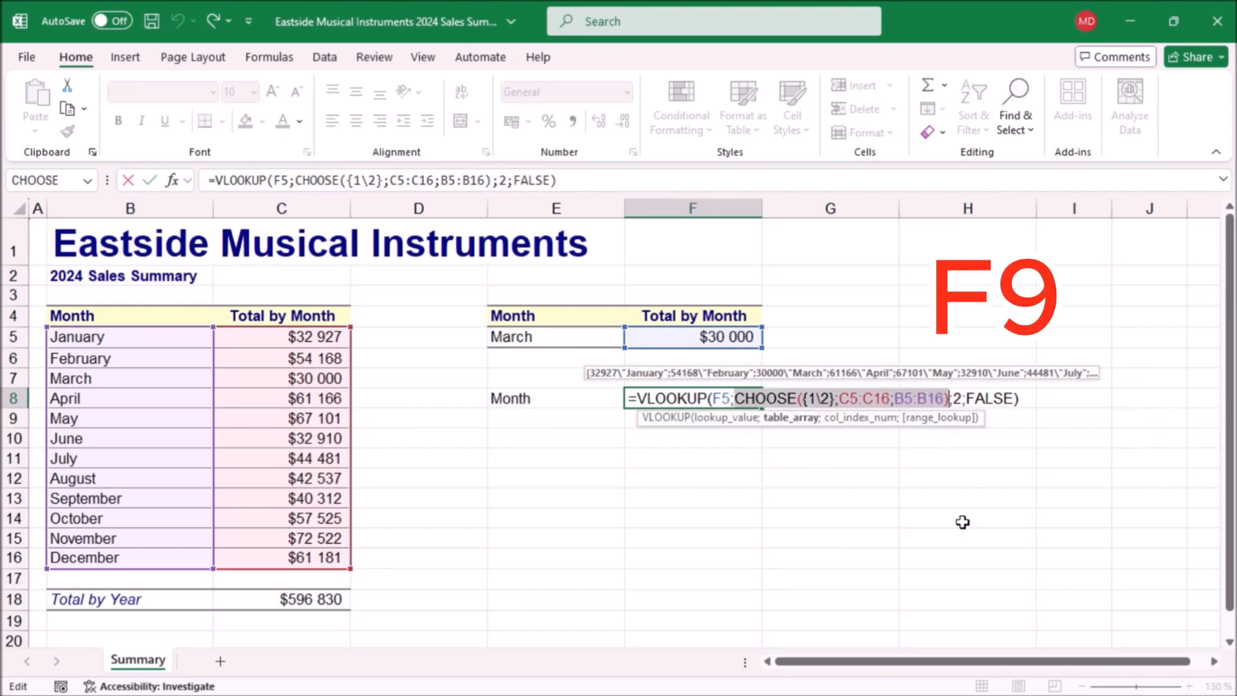
key("F9")
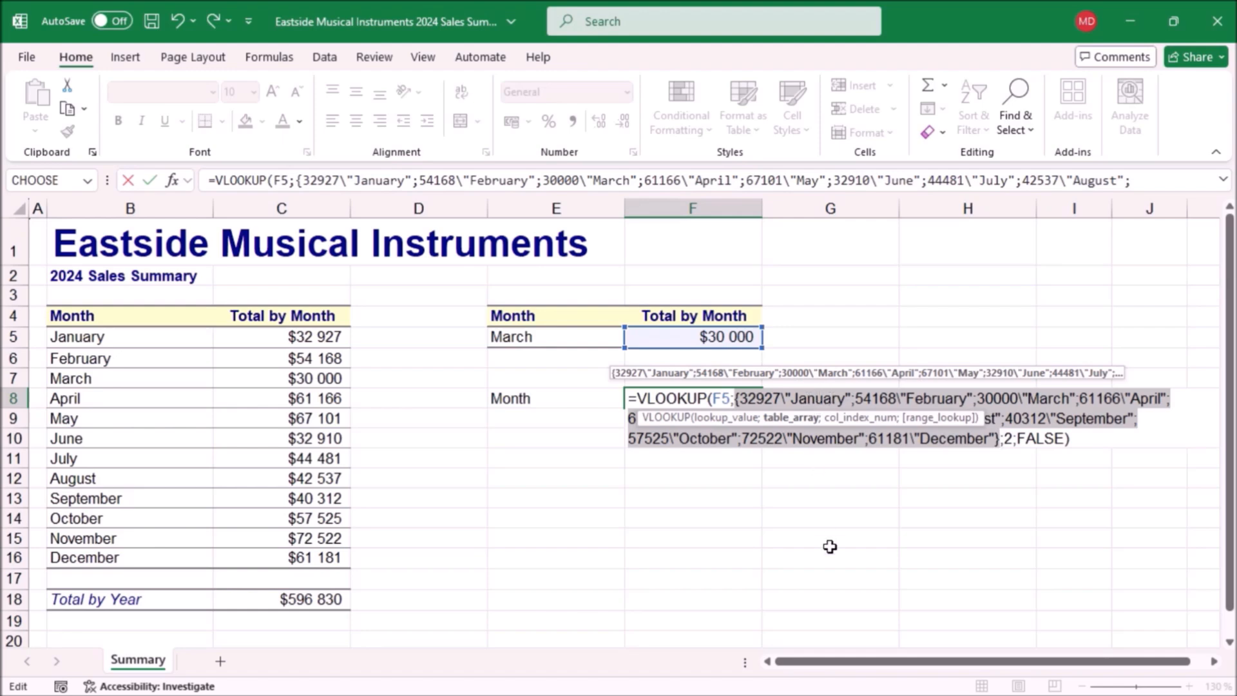
key("Escape")
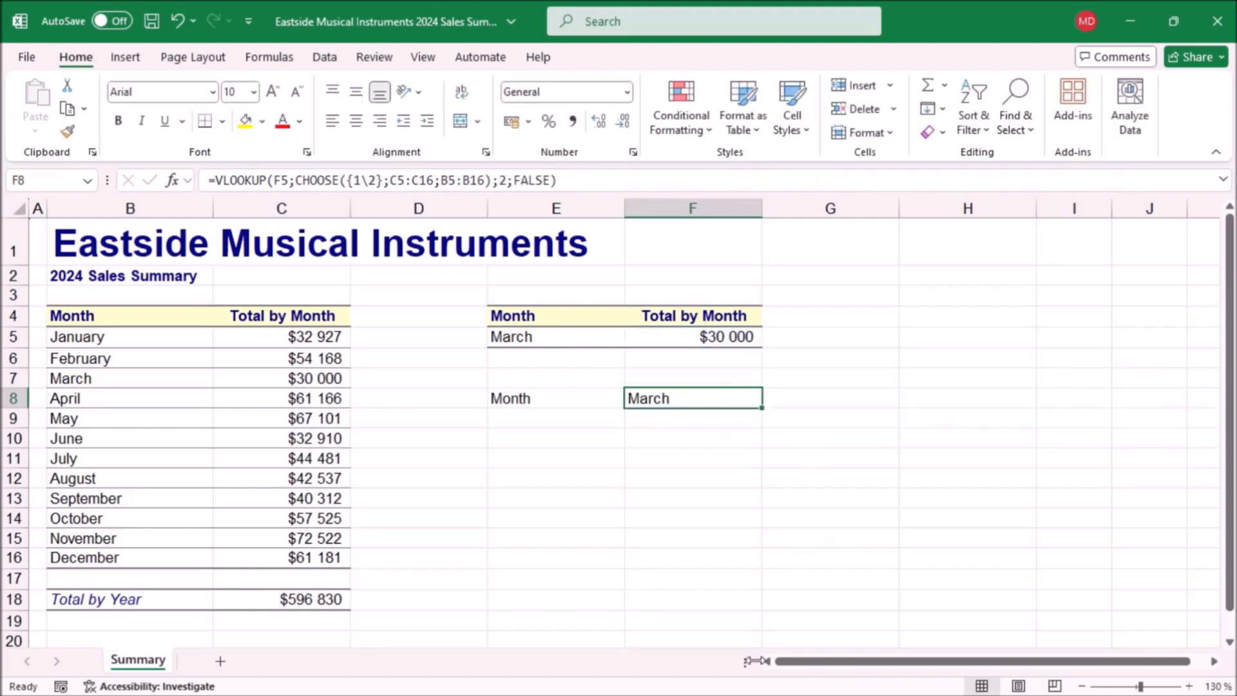